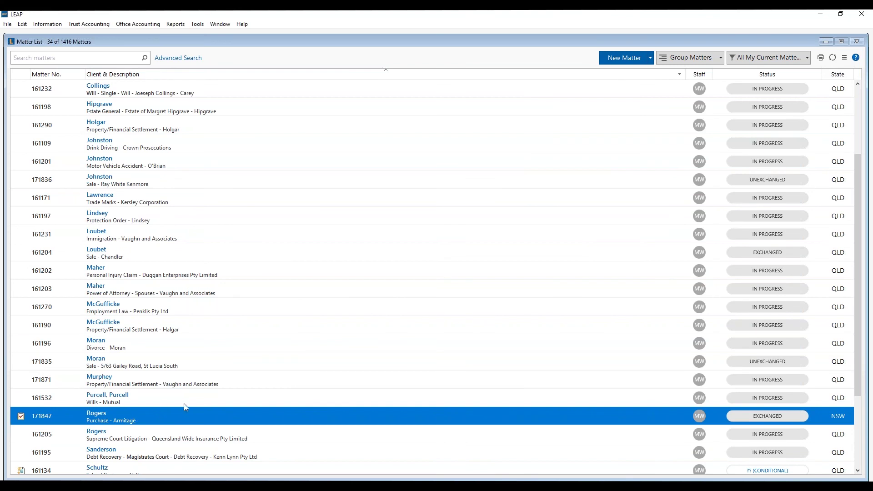
Step: Open the highlighted NSW purchase matter's guides and precedents and display the ALERT commentary for Purchase of Real Property (NSW)
double_click(127, 417)
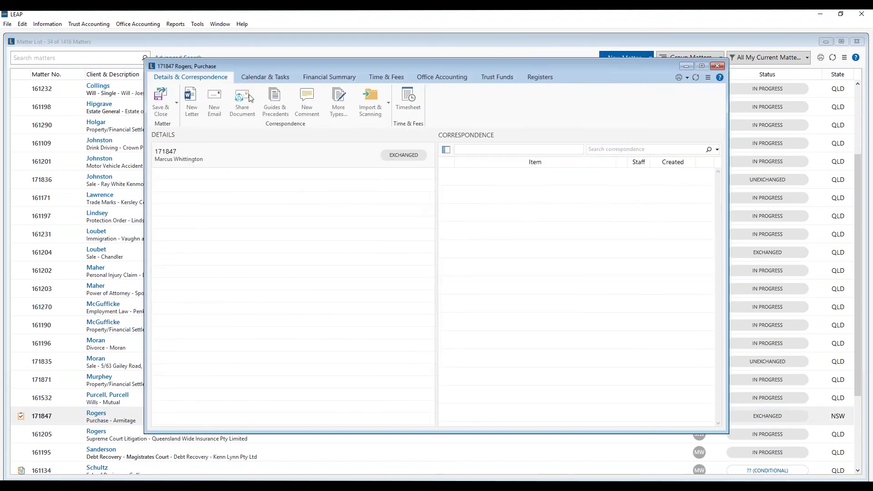
left_click(275, 101)
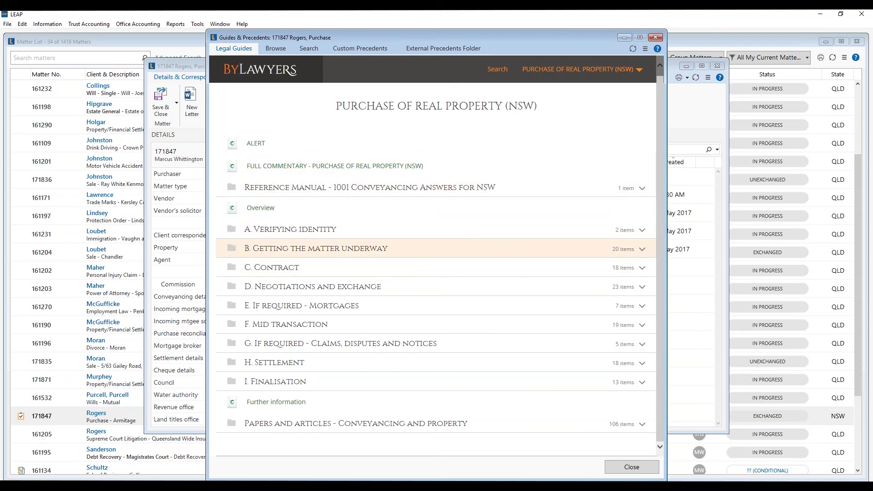
left_click(298, 148)
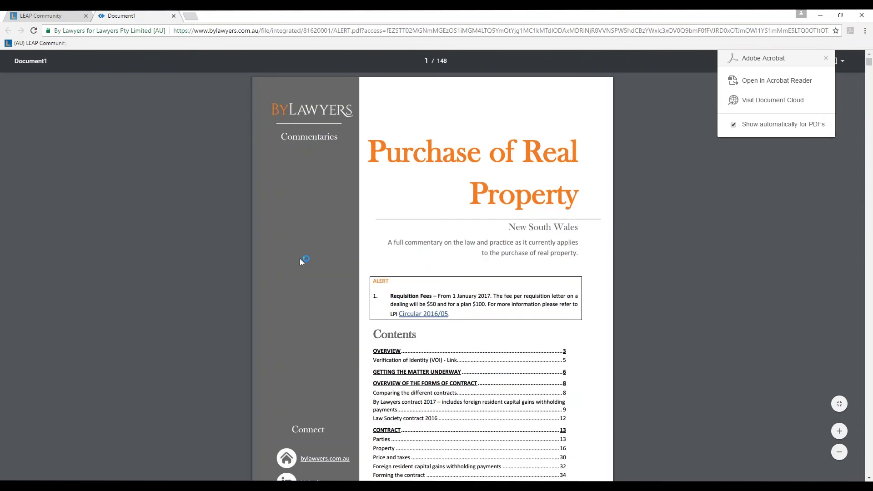
Step: Enlarge the Purchase of Real Property commentary and examine the requisition fees alert on its first page
key("ctrl+plus")
key("ctrl+plus")
key("ctrl+plus")
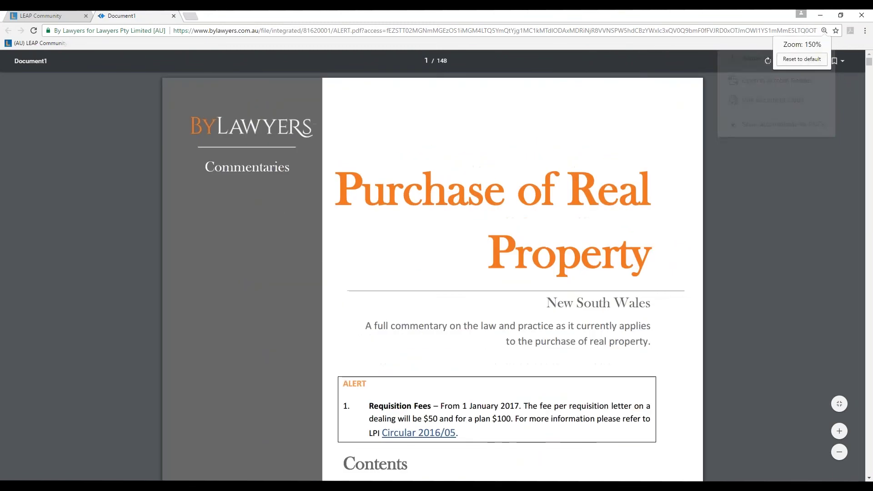
key("ctrl+plus")
scroll(304, 279, "down", 2)
scroll(304, 279, "down", 1)
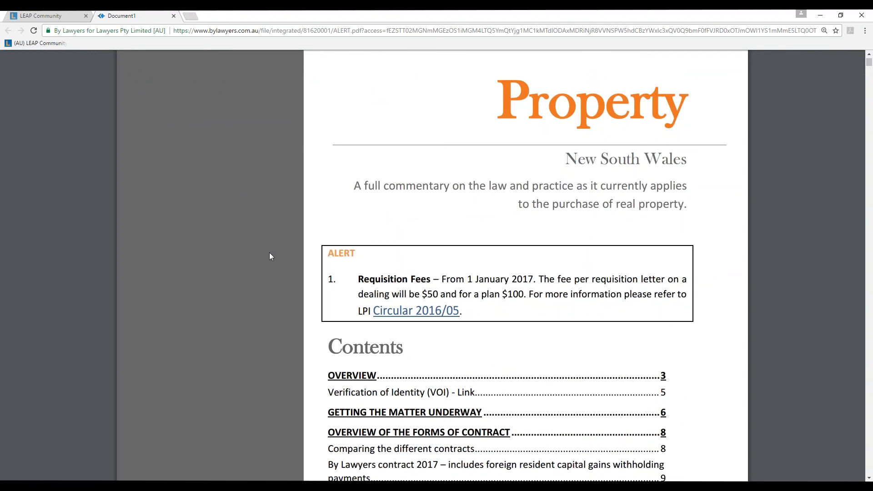
Step: Look through the commentary's contents list and go to the section "Stamp duty, grants, concessions and exemptions"
scroll(273, 254, "down", 2)
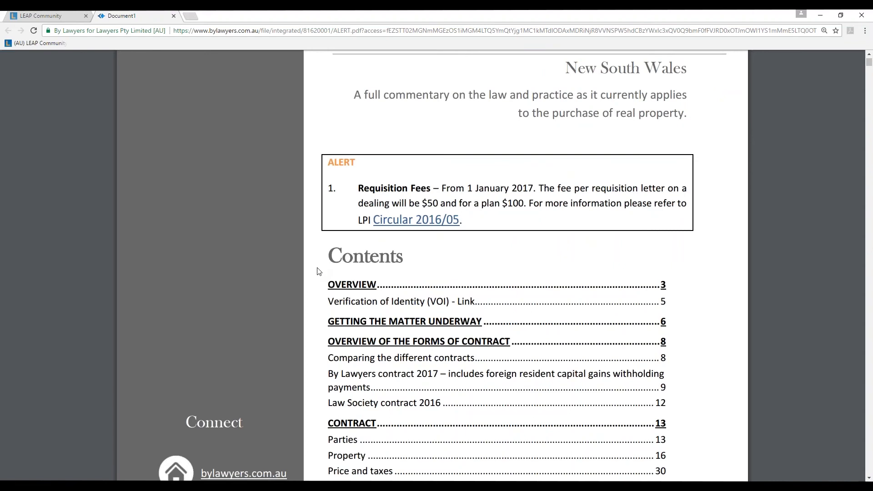
scroll(318, 271, "down", 5)
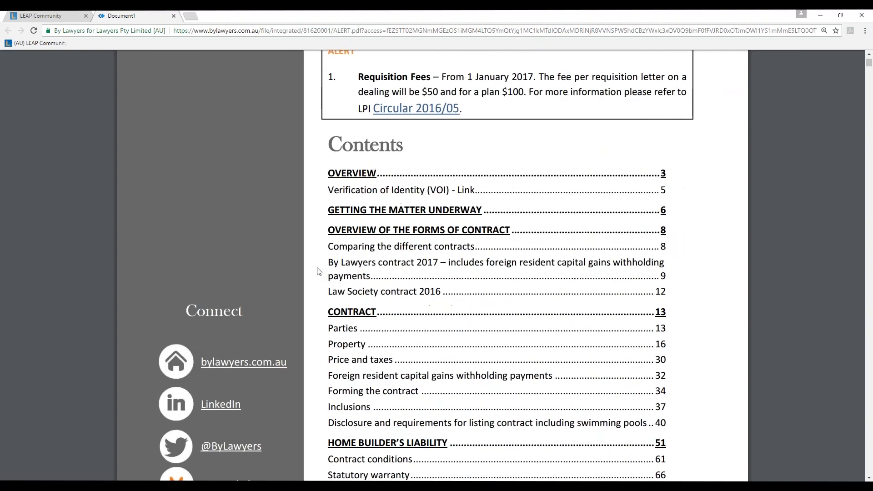
scroll(319, 275, "down", 3)
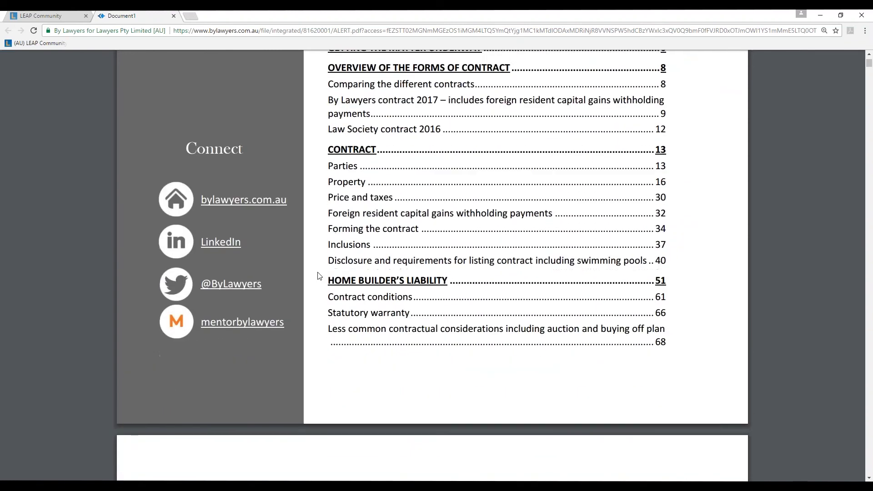
scroll(319, 277, "down", 3)
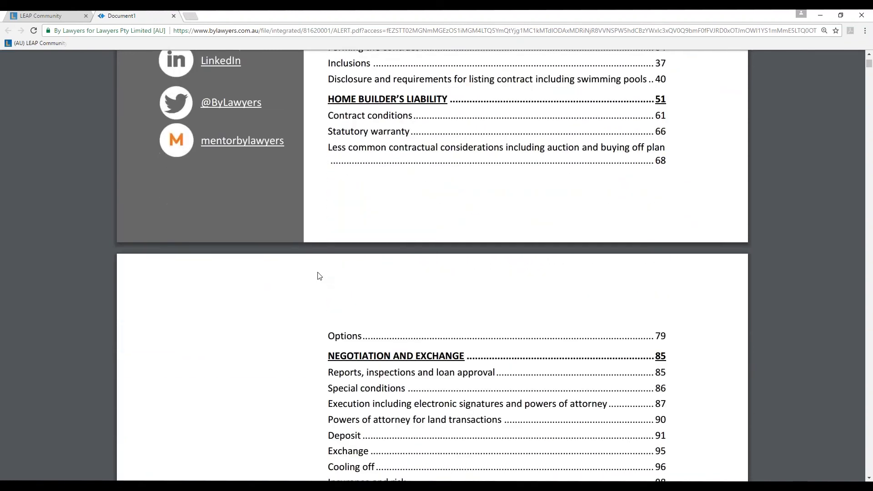
scroll(316, 280, "down", 2)
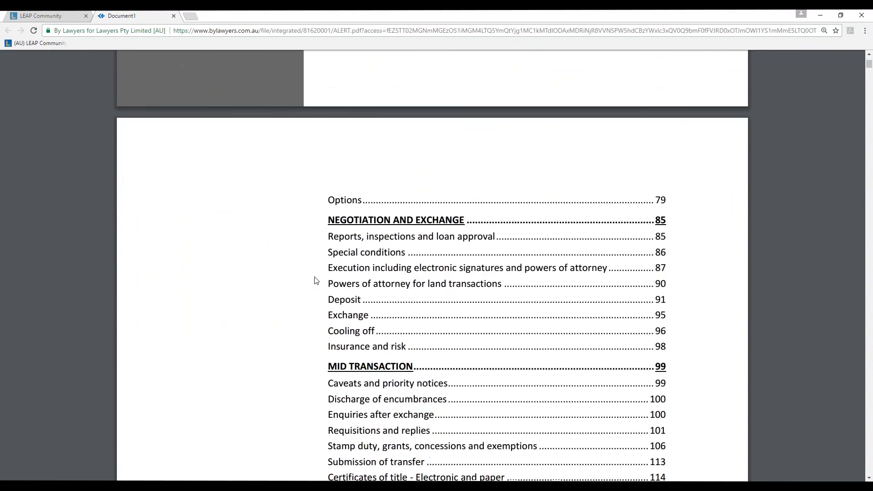
scroll(312, 306, "down", 1)
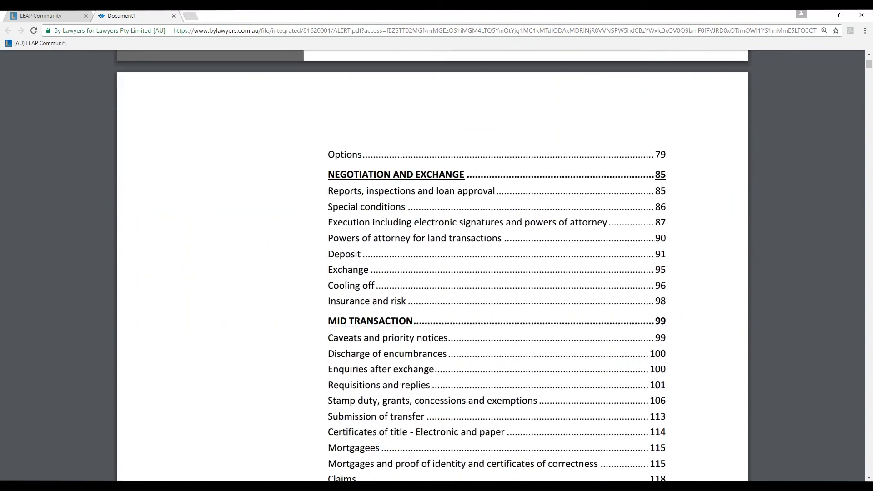
left_click(355, 403)
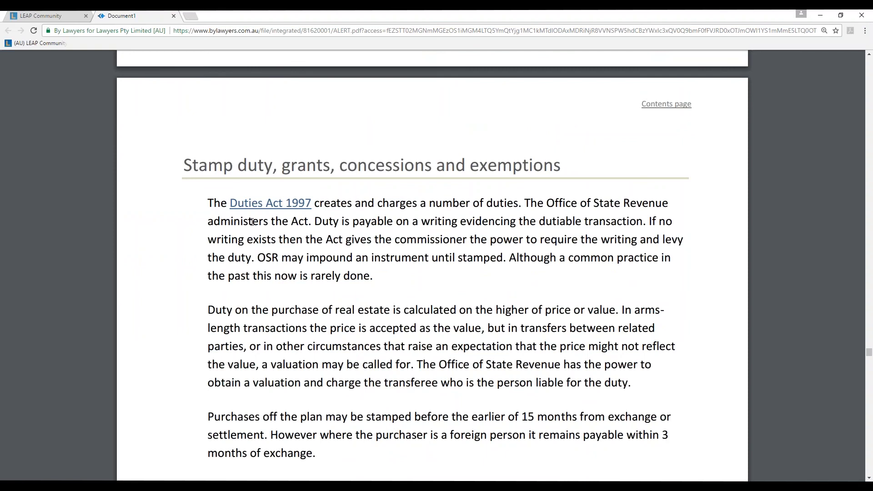
Step: From the stamp duty commentary's Options topic, view the linked Section 9B of the Duties Act 1997, and return to LEAP
scroll(261, 279, "down", 6)
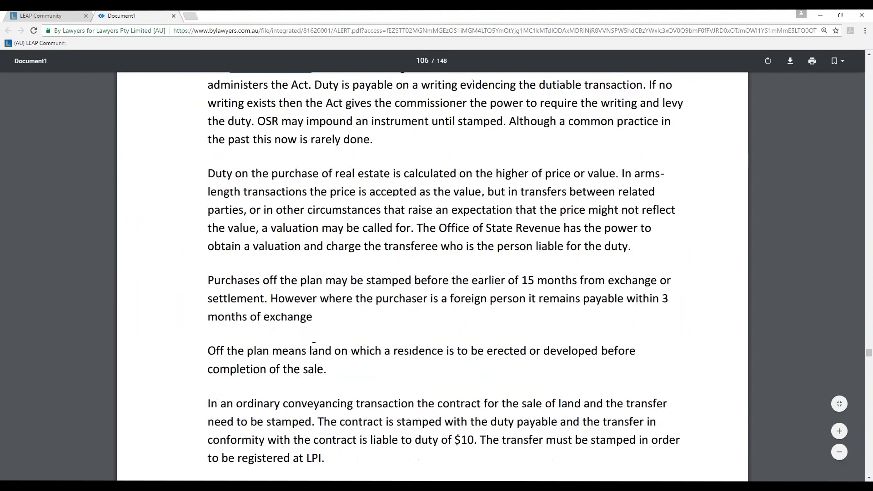
scroll(310, 357, "down", 9)
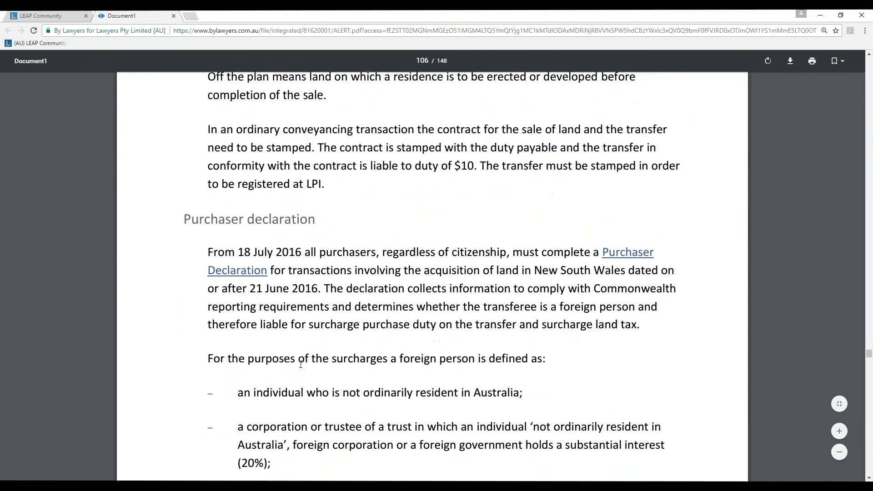
scroll(432, 273, "down", 10)
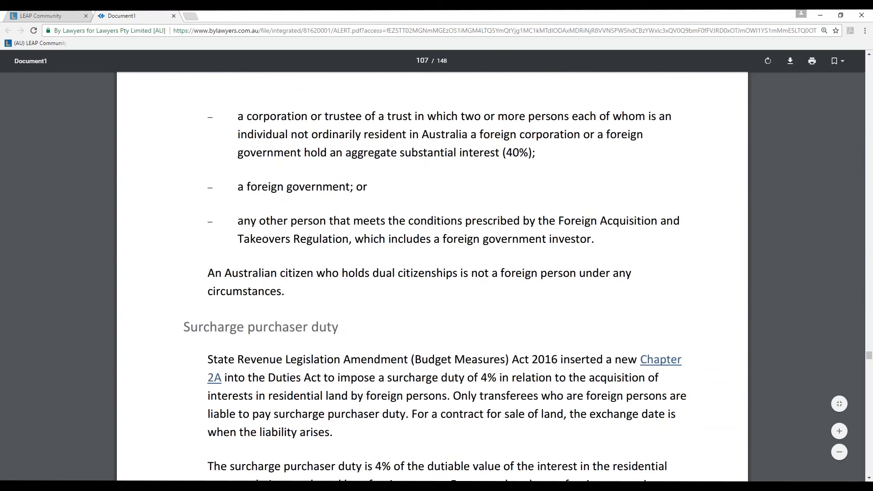
scroll(249, 283, "down", 7)
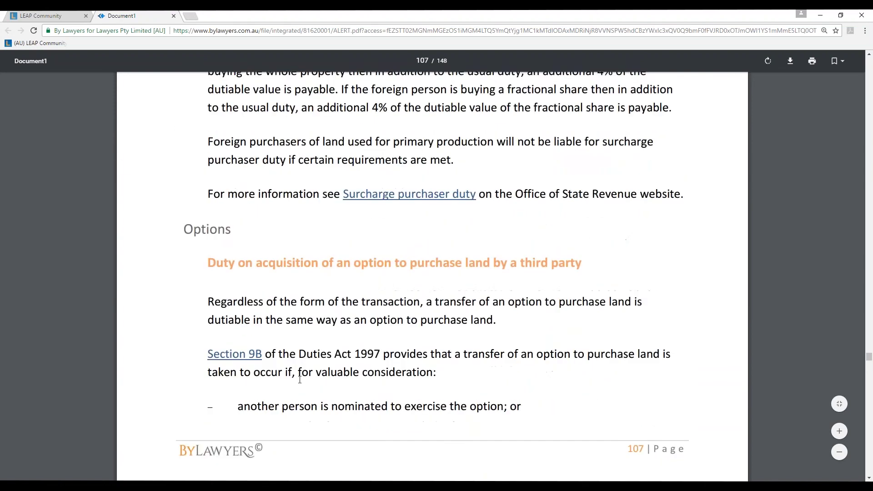
middle_click(249, 282)
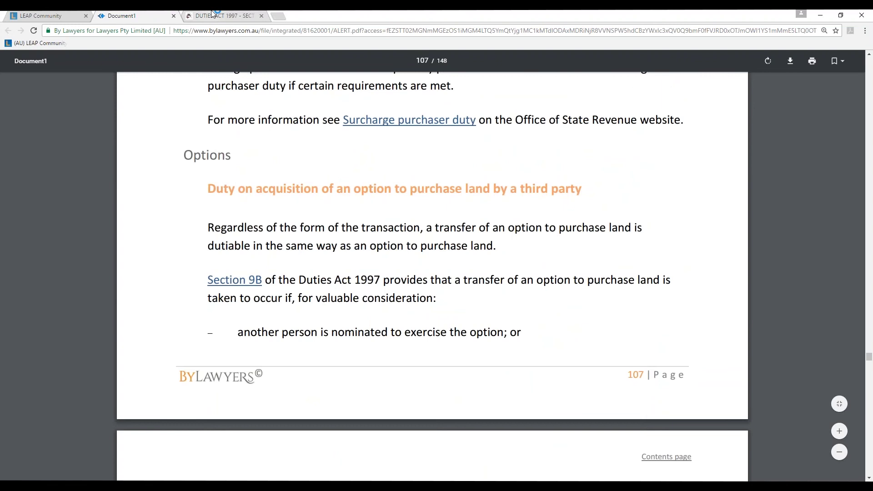
left_click(212, 16)
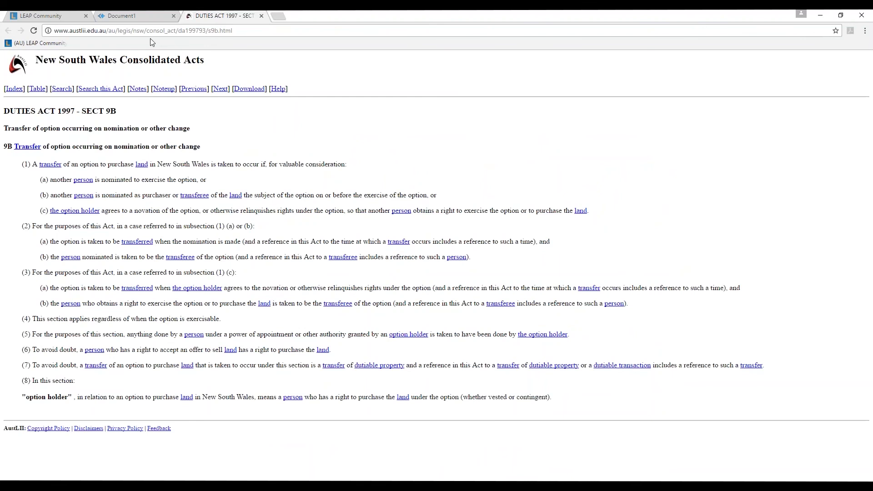
key("alt+Tab")
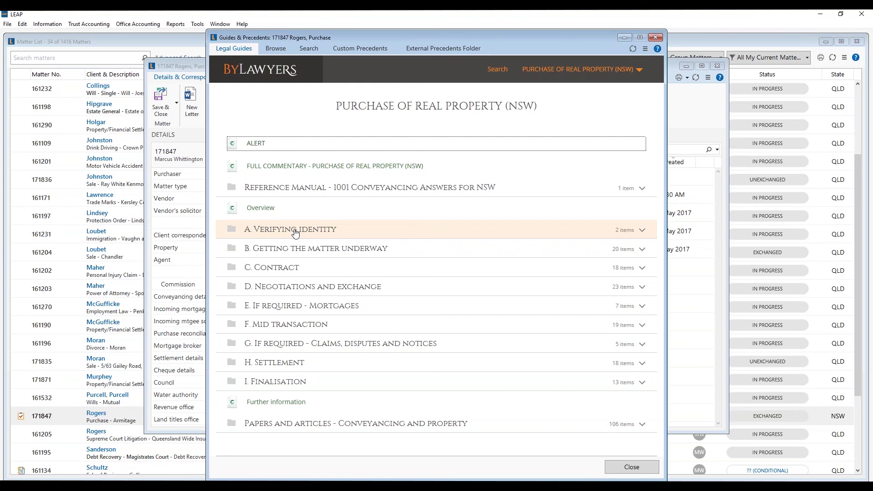
Step: Generate "Retainer instructions - Purchase of real property - With improvements" from Getting the matter underway, review it in Word, and return to LEAP
left_click(302, 249)
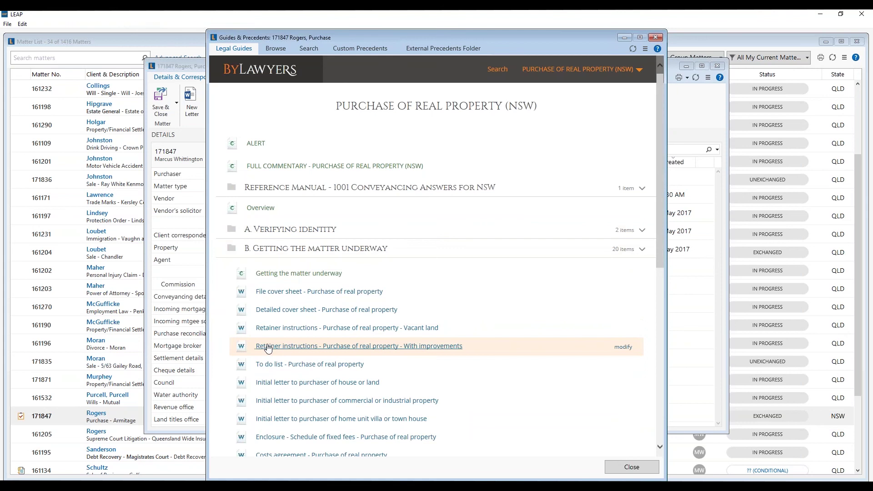
left_click(269, 347)
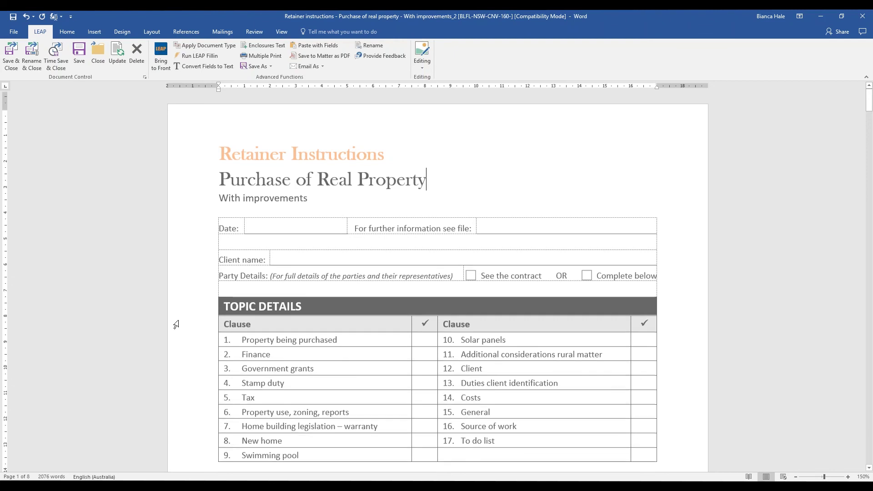
scroll(177, 324, "down", 5)
scroll(170, 324, "down", 7)
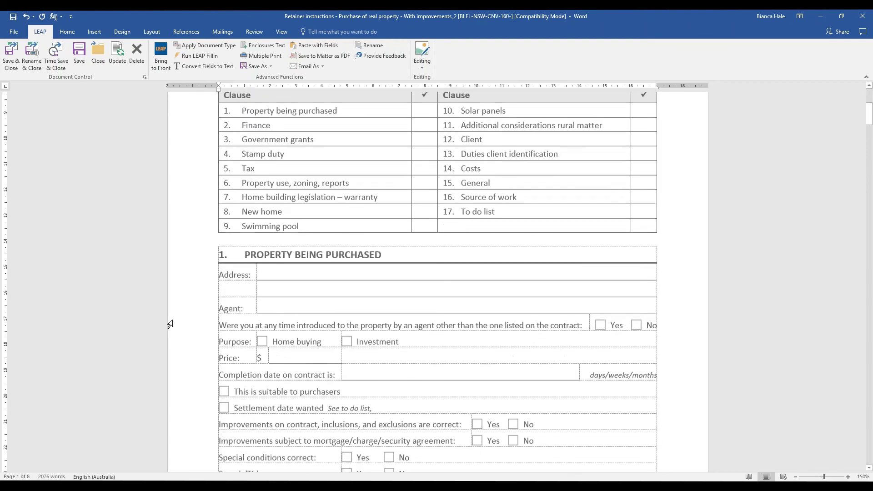
scroll(164, 328, "down", 10)
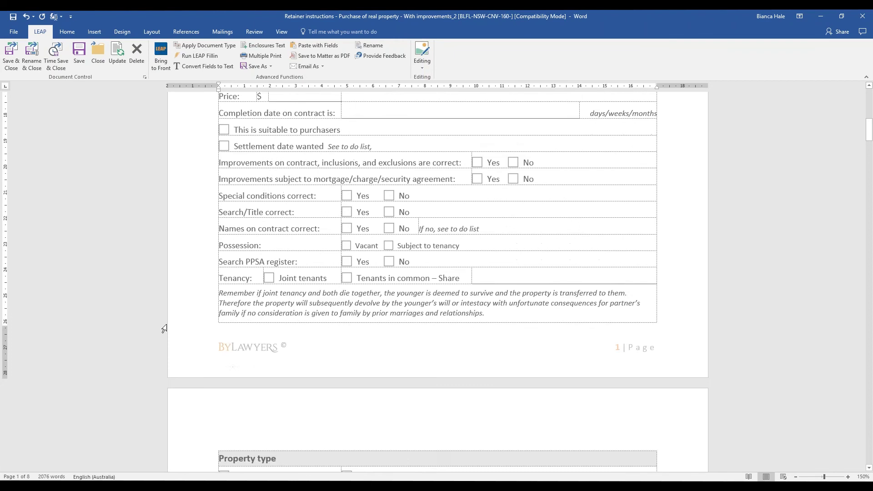
scroll(147, 333, "down", 8)
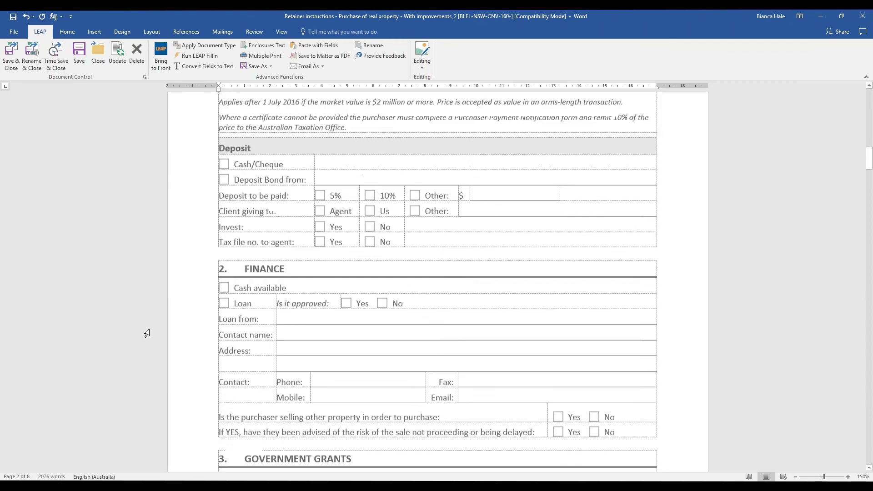
left_click(234, 452)
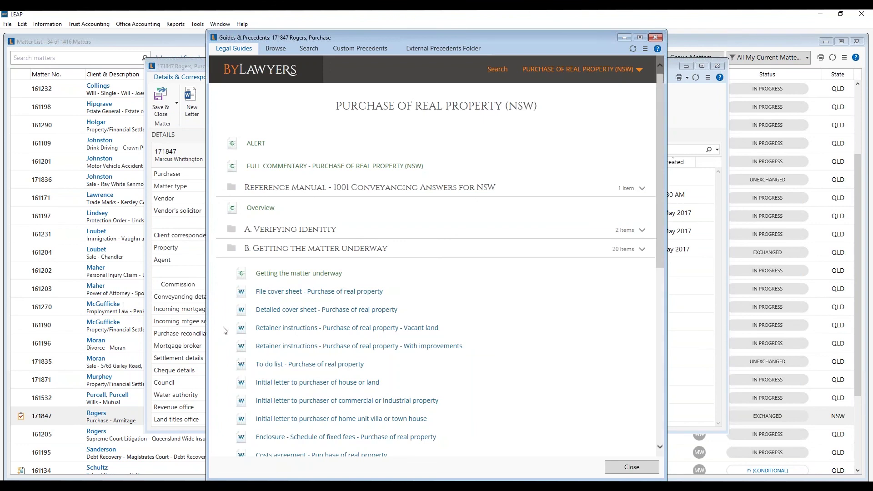
Step: Generate the "Initial letter to purchaser of house or land", review its optional contract paragraphs in Word, and return to LEAP
scroll(267, 396, "down", 1)
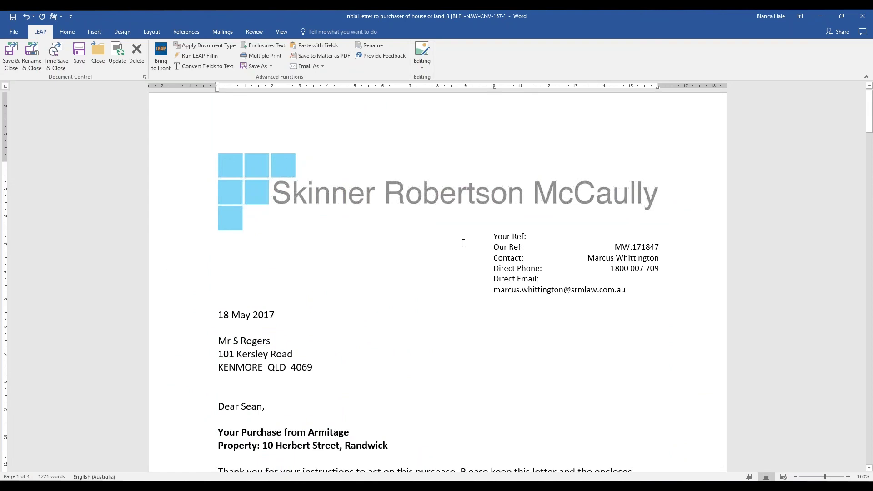
scroll(453, 277, "down", 4)
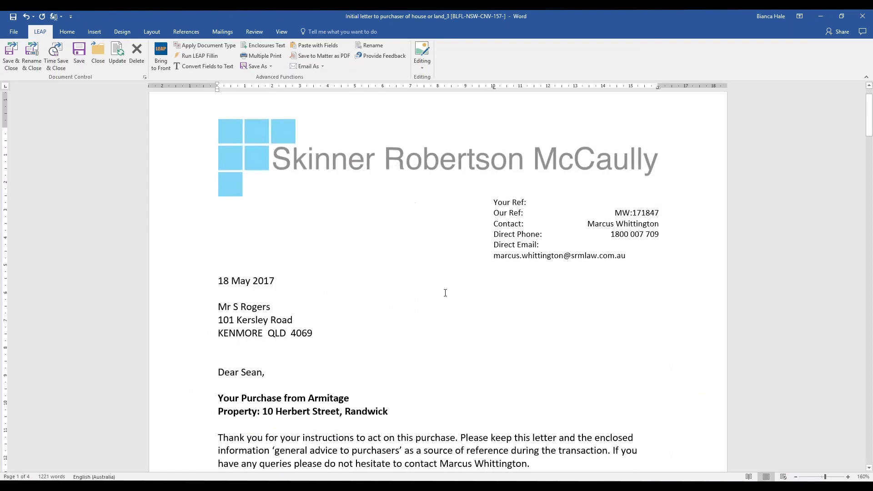
scroll(446, 294, "down", 3)
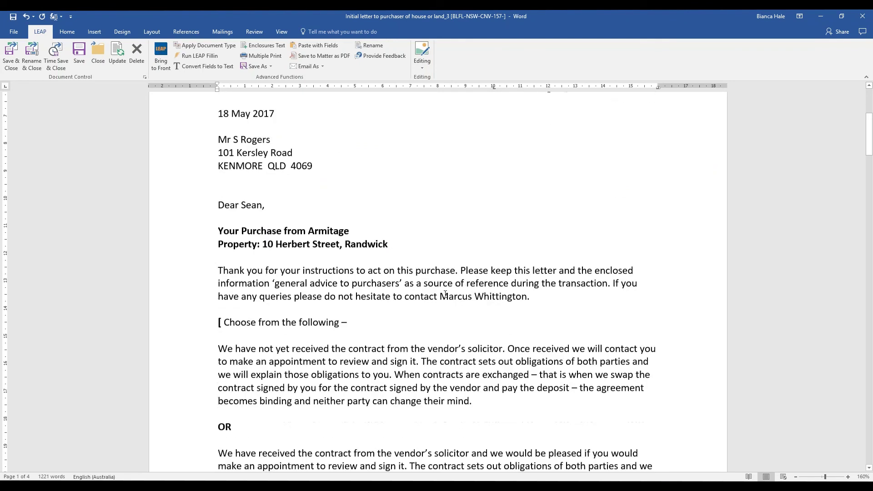
scroll(445, 293, "down", 4)
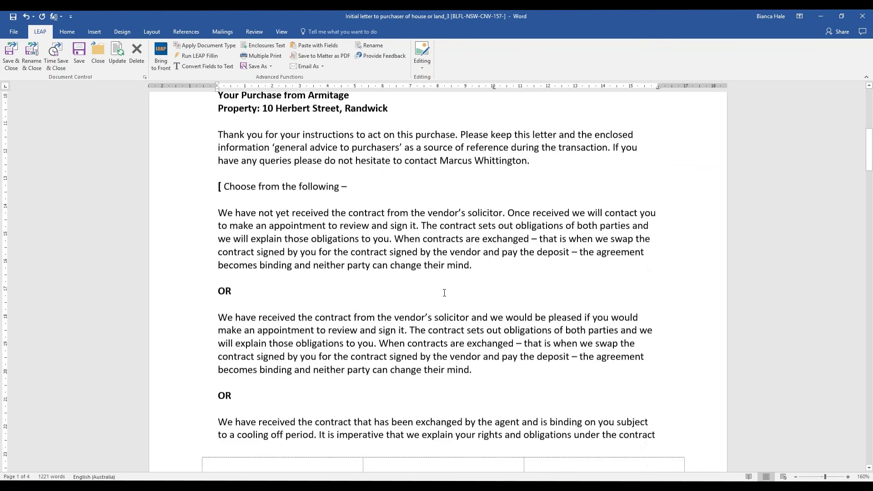
left_click(234, 449)
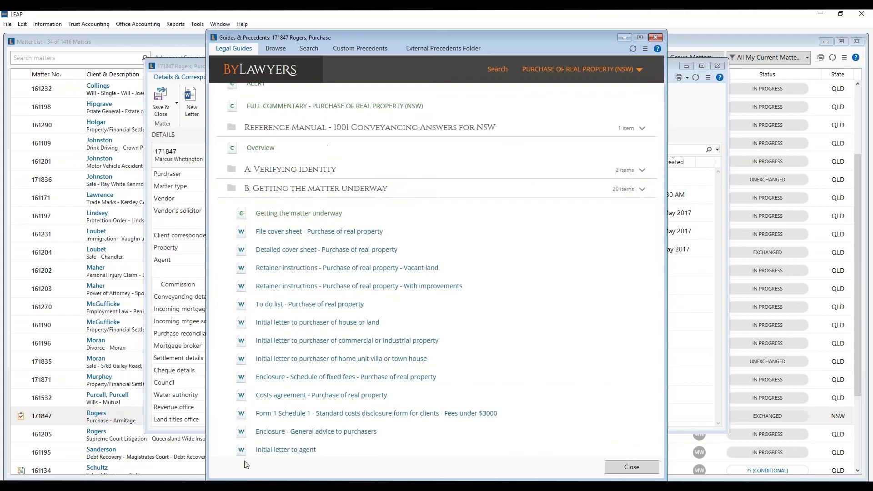
Step: Collapse Getting the matter underway, and expand the "Library of other contracts and agreements" folder within the Contract section
left_click(283, 189)
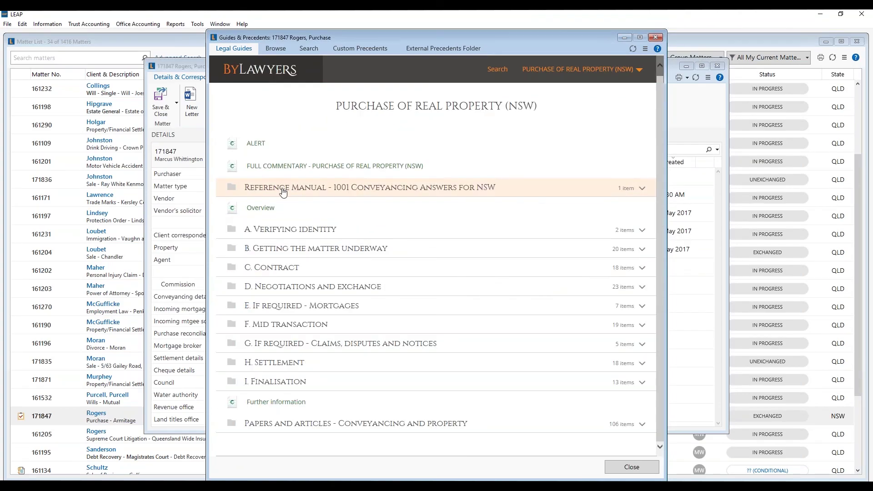
left_click(279, 273)
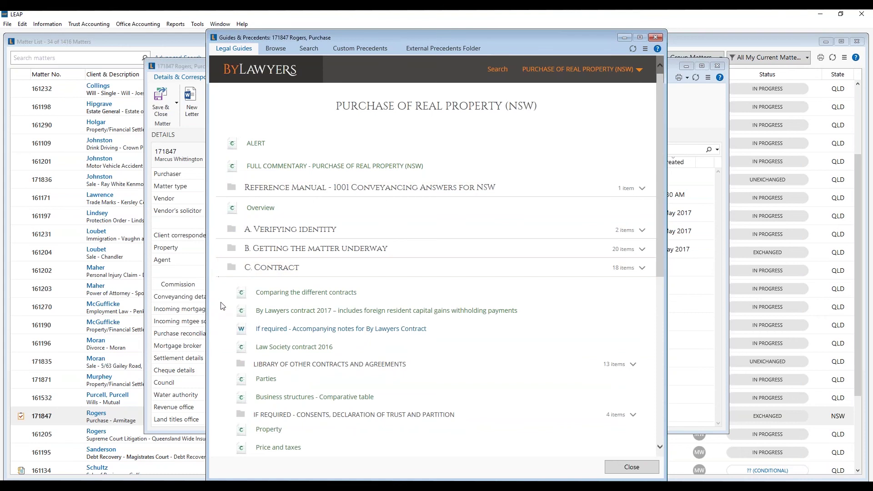
scroll(223, 306, "down", 1)
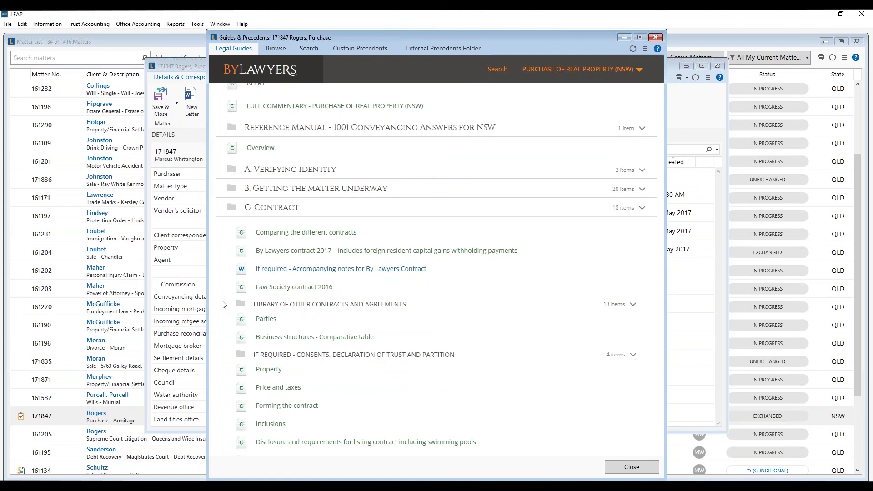
scroll(223, 304, "down", 1)
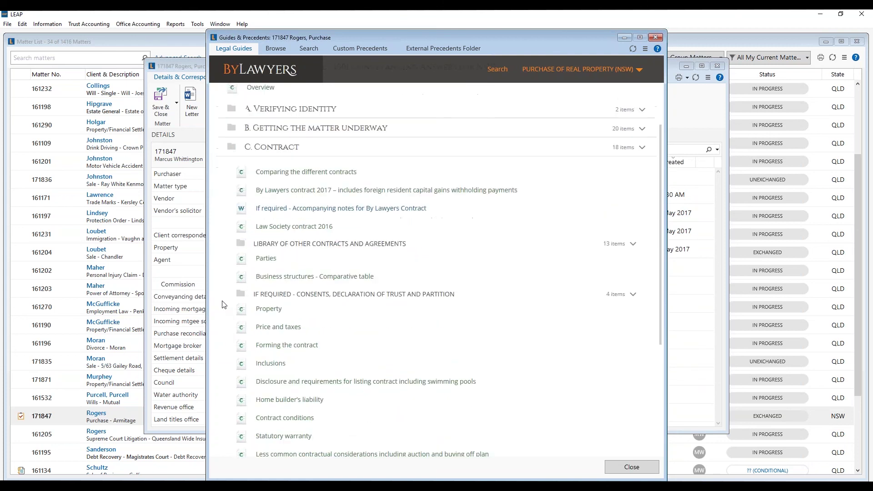
left_click(300, 248)
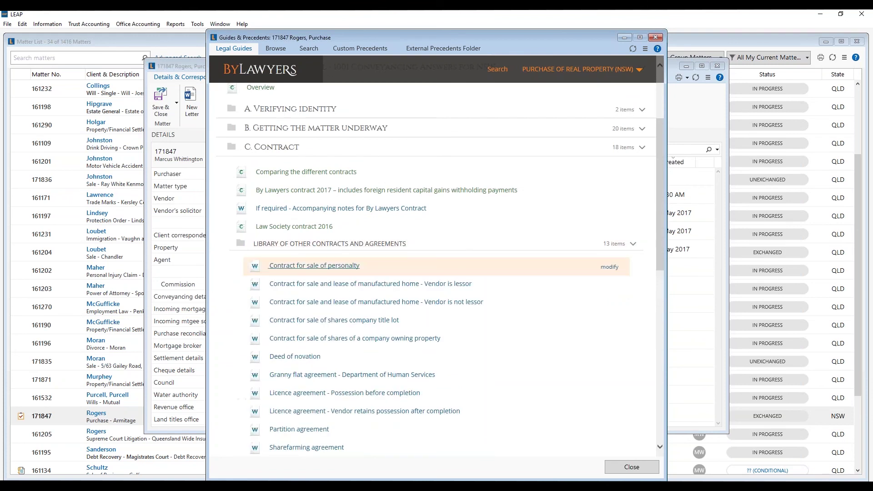
Step: Look past the Contract section's library, expand the Mid transaction section, and review its commentary and precedents
scroll(232, 301, "down", 1)
scroll(353, 269, "down", 1)
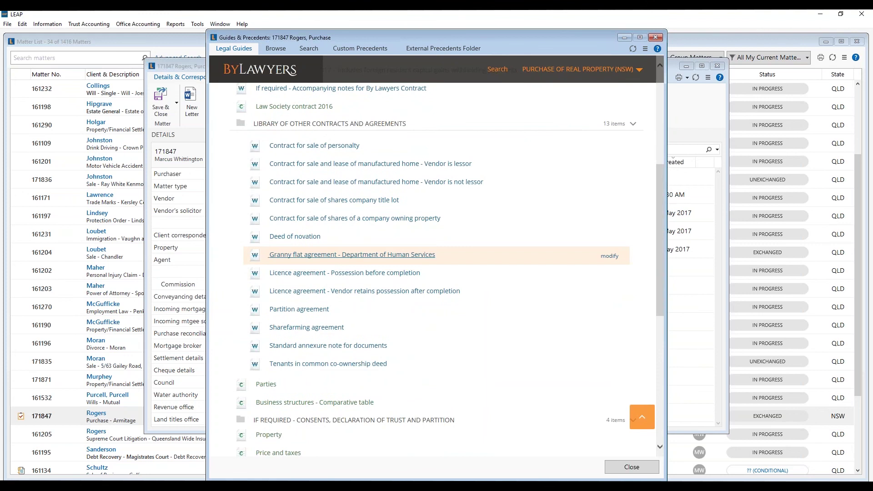
scroll(353, 255, "down", 5)
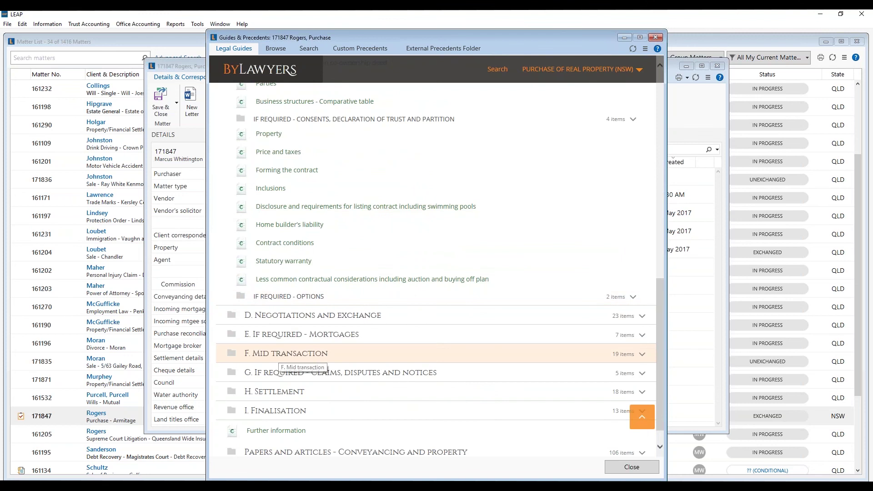
left_click(272, 359)
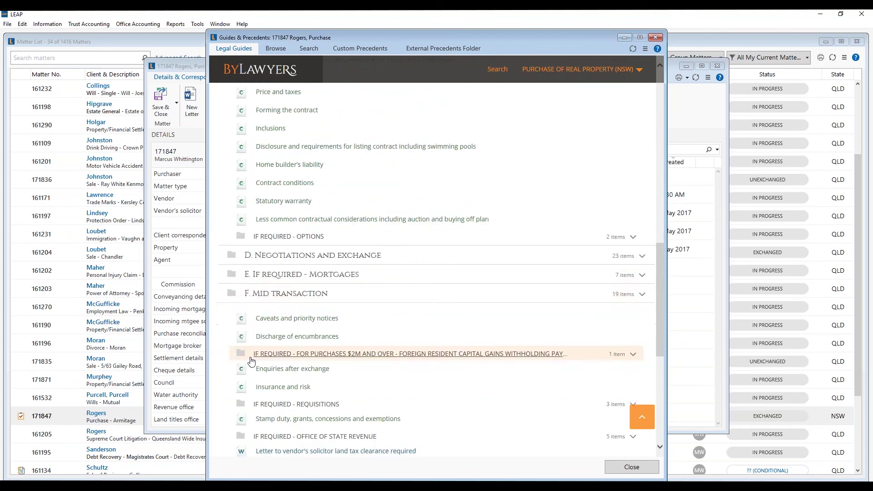
scroll(223, 369, "down", 3)
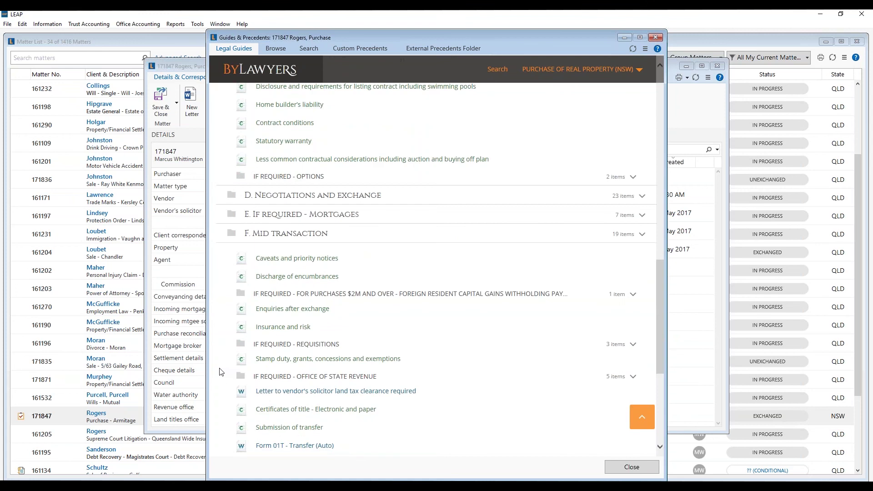
scroll(220, 372, "down", 2)
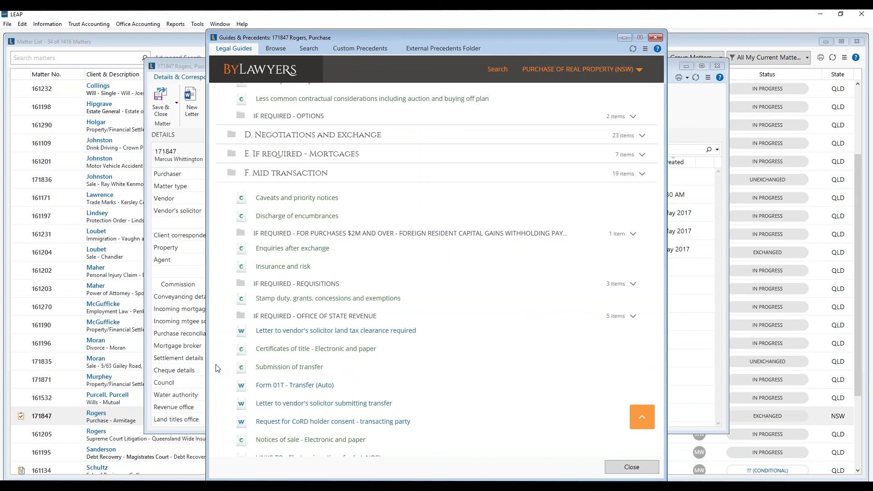
scroll(216, 368, "down", 4)
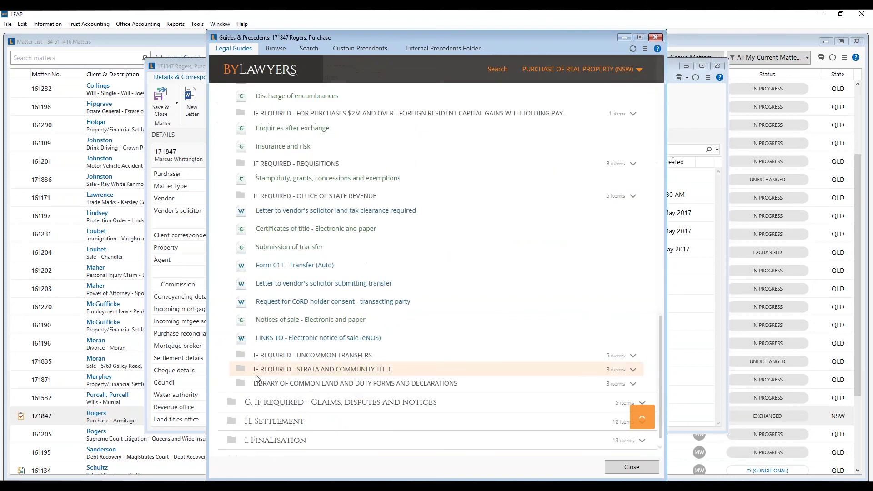
Step: Within Mid transaction, expand the "If required - Uncommon transfers" and "Library of common land and duty forms and declarations" folders
left_click(318, 357)
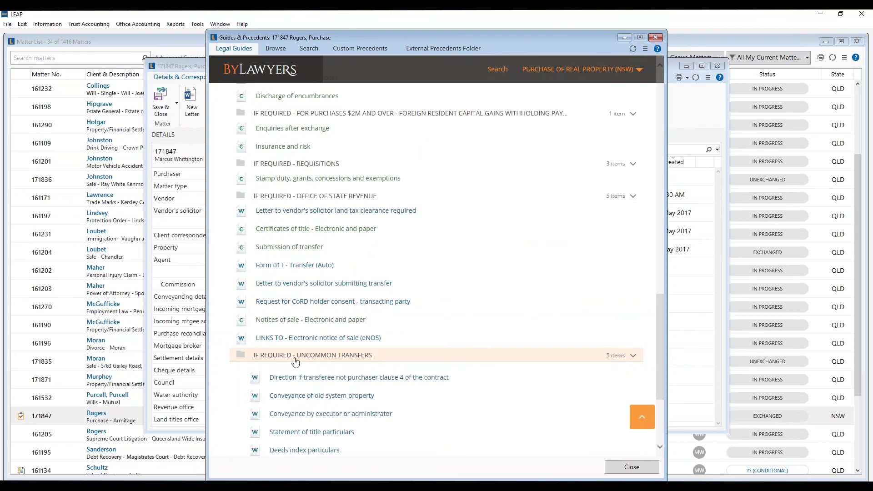
scroll(230, 376, "down", 4)
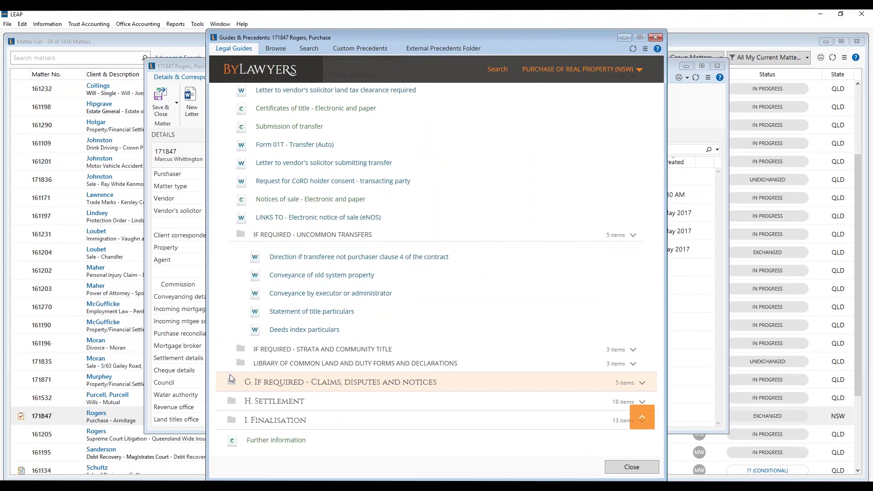
scroll(241, 373, "down", 2)
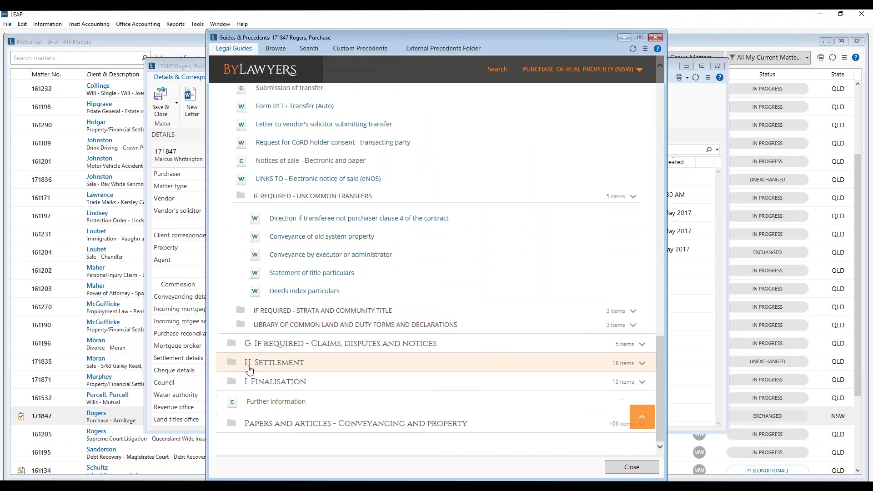
left_click(304, 326)
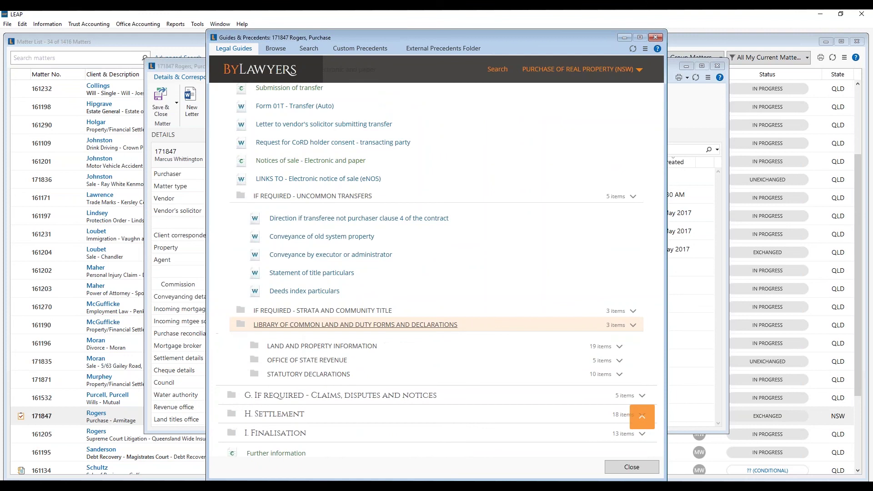
Step: Expand "If required - Claims, disputes and notices" with its Library of notices, and look through the notice precedents
left_click(268, 397)
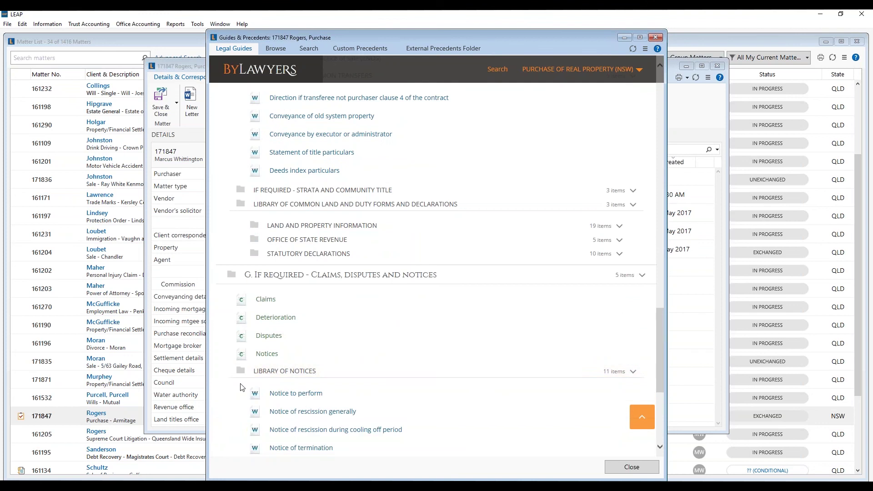
scroll(237, 389, "down", 4)
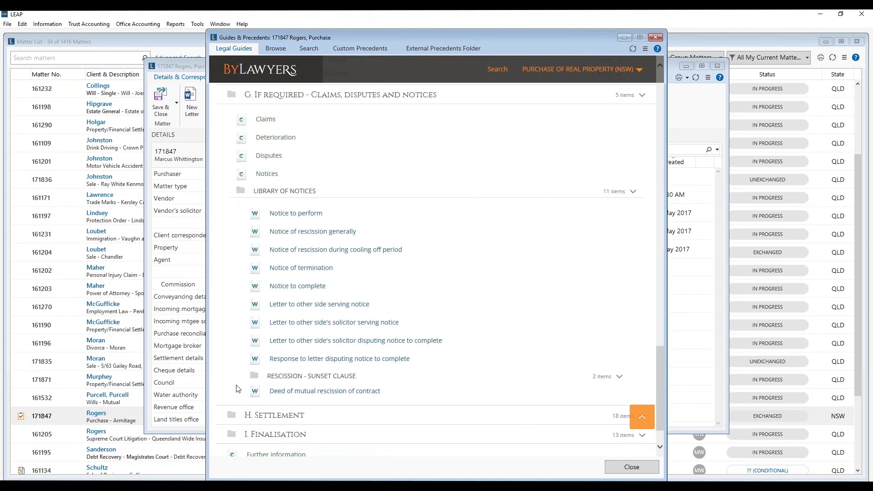
scroll(237, 389, "down", 1)
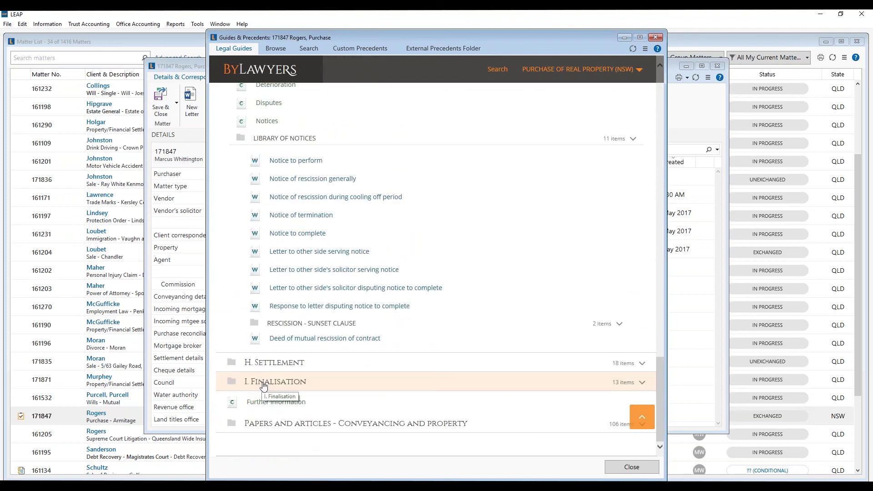
Step: Expand the Finalisation section and look through its settlement and post-settlement letters
left_click(264, 384)
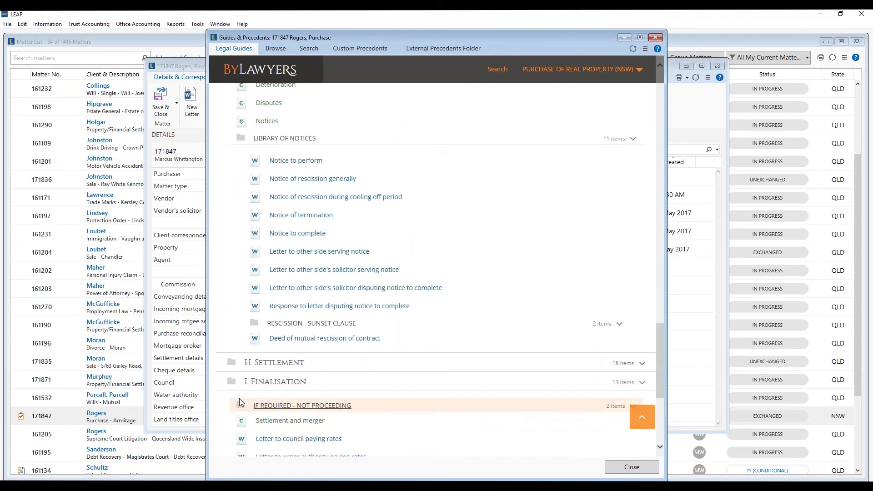
scroll(221, 414, "down", 2)
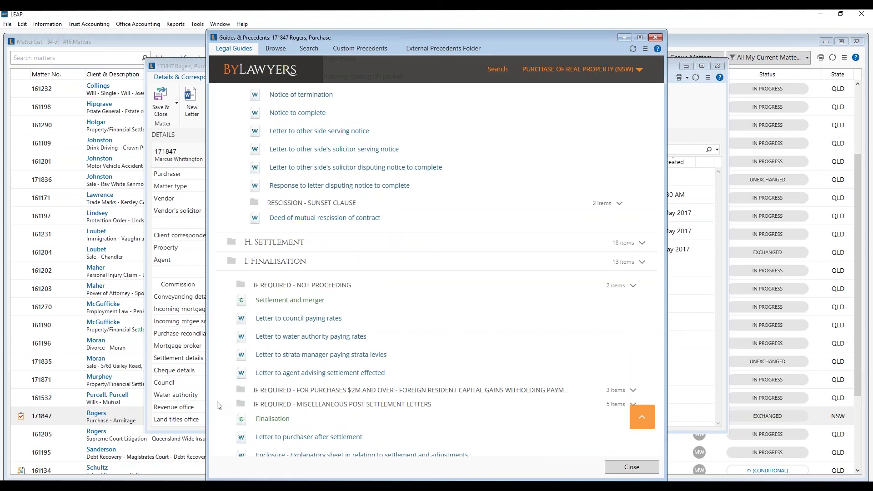
scroll(217, 406, "down", 1)
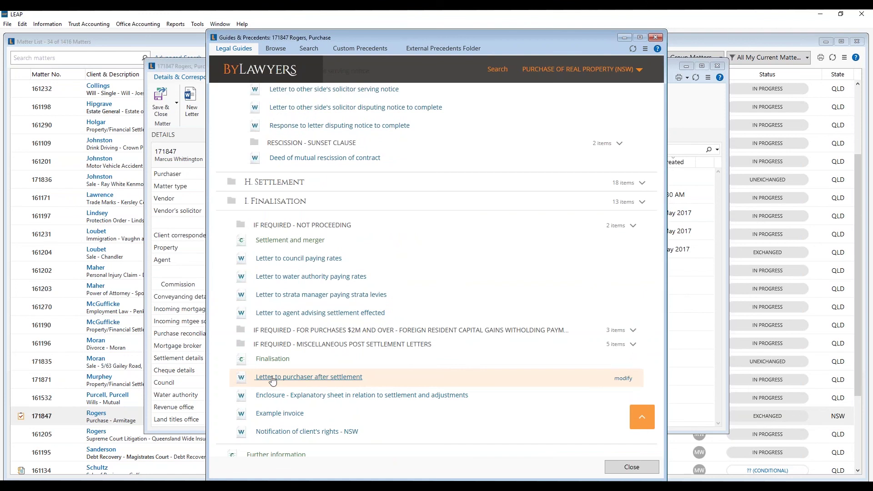
Step: Close the guides window, then save and close the purchase matter despite its open documents
left_click(631, 467)
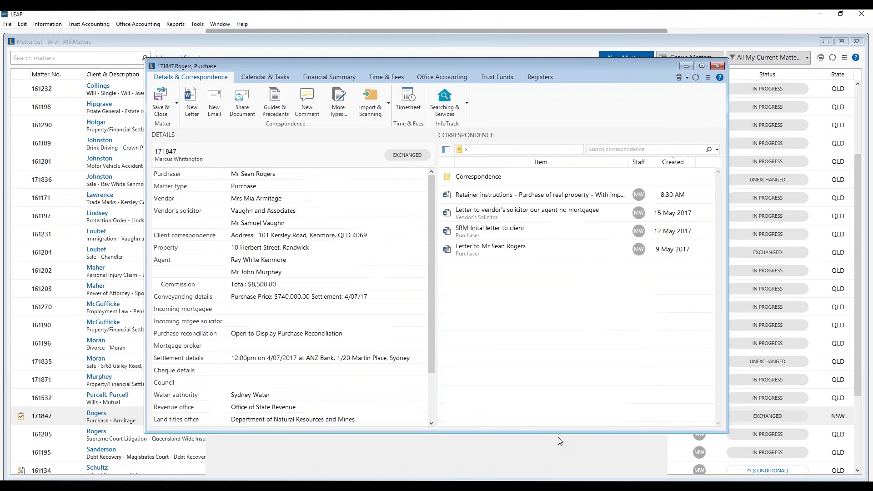
left_click(160, 109)
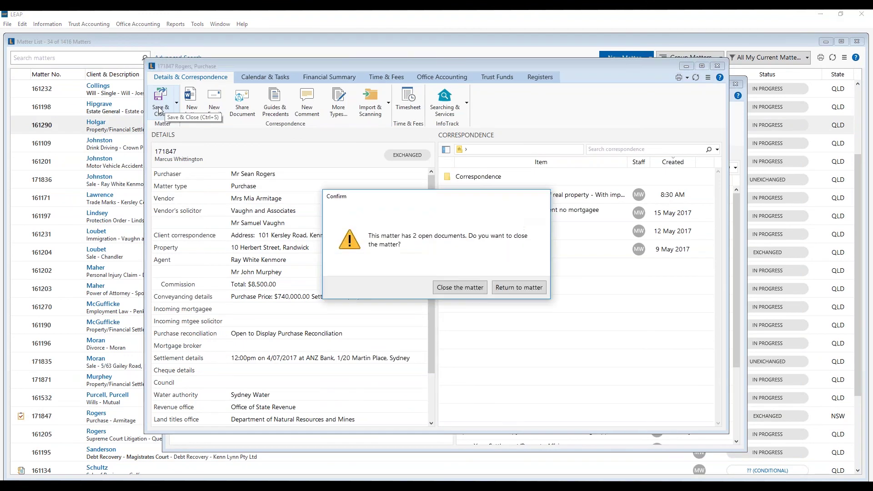
left_click(470, 290)
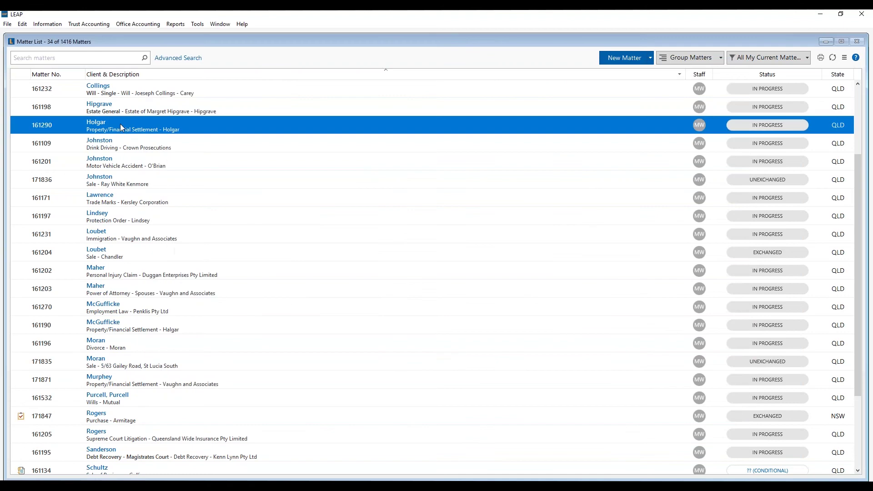
Step: Open the highlighted Property/Financial Settlement matter, bring up its Guides & Precedents, and check the Property Settlement guide selector
double_click(120, 129)
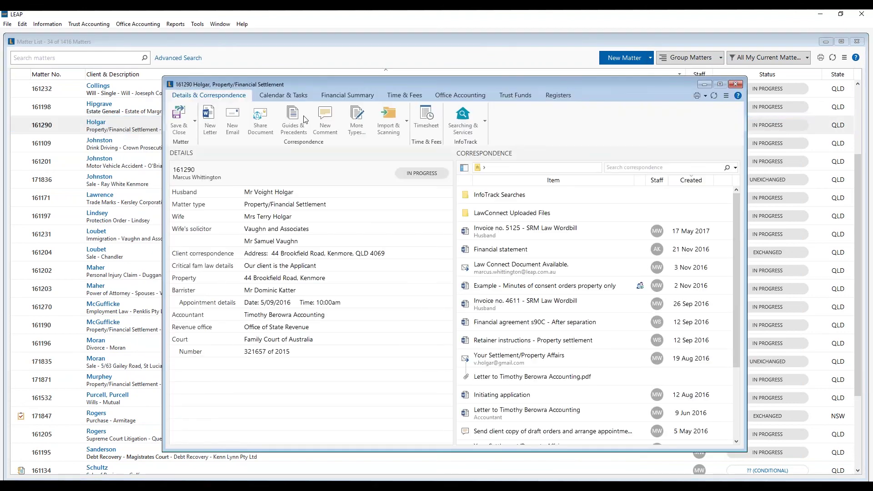
left_click(296, 120)
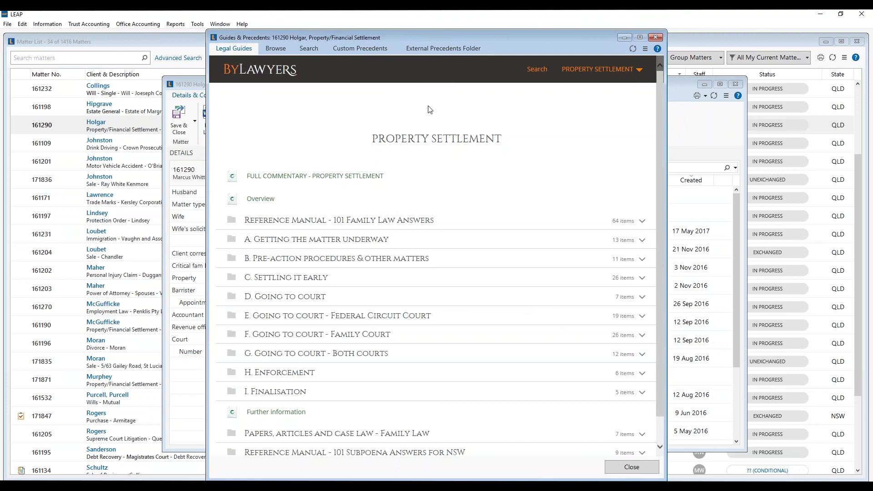
left_click(600, 69)
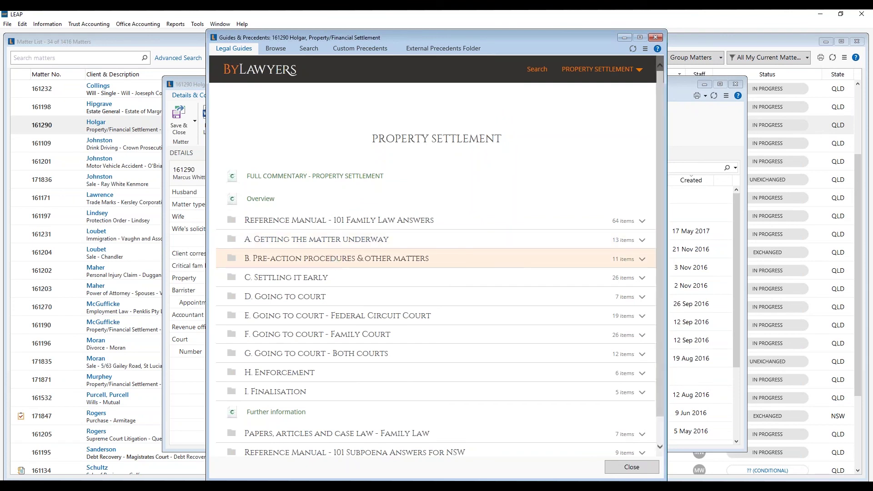
Step: From Getting the matter underway, view the "Table – Indicative property settlement division" commentary, and return to LEAP
left_click(339, 240)
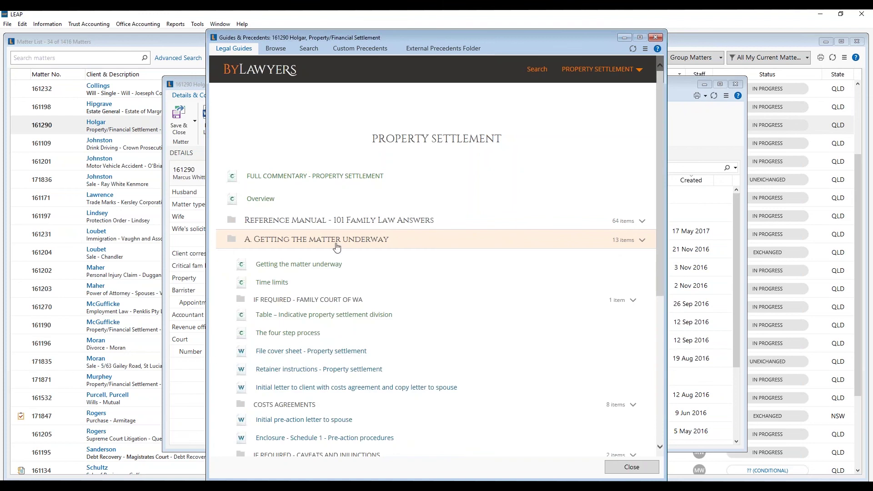
left_click(297, 320)
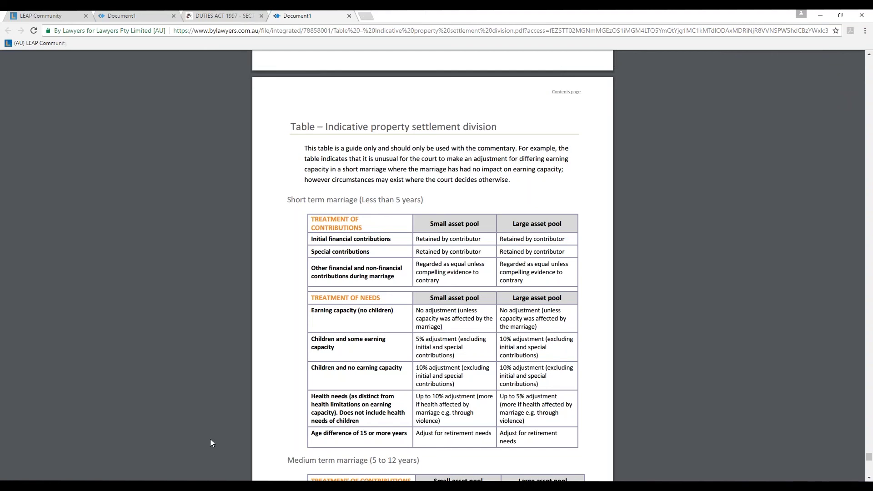
key("alt+Tab")
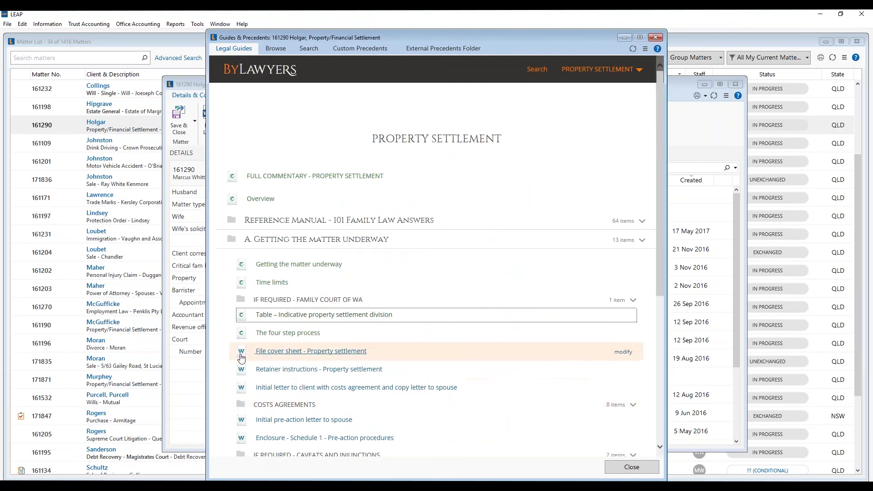
Step: Expand the Costs agreements folder within Getting the matter underway and look over its state and territory subfolders
scroll(254, 351, "down", 2)
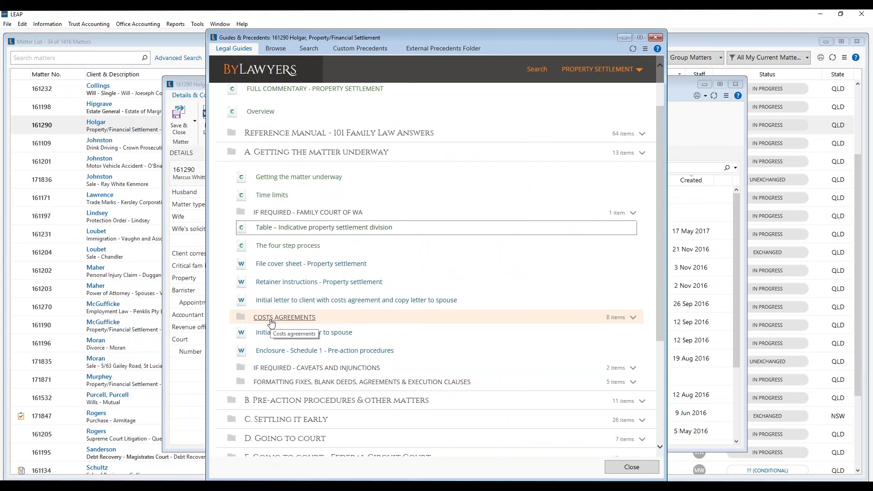
left_click(271, 321)
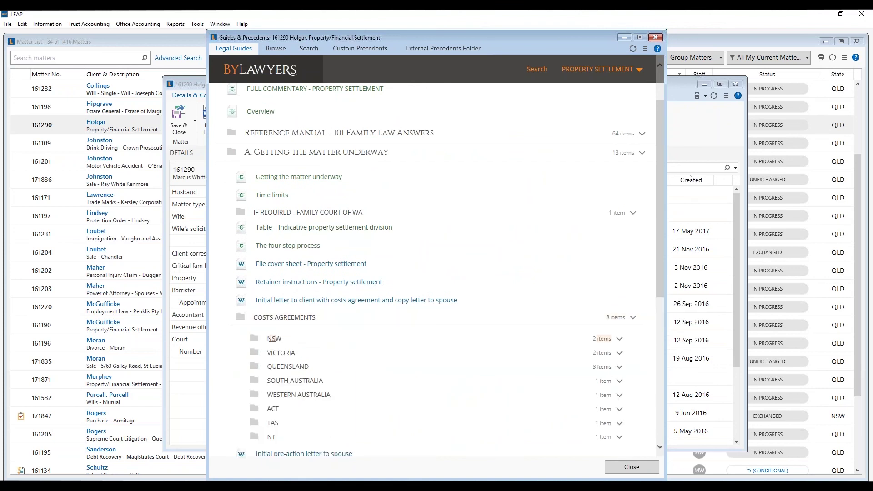
scroll(223, 381, "down", 2)
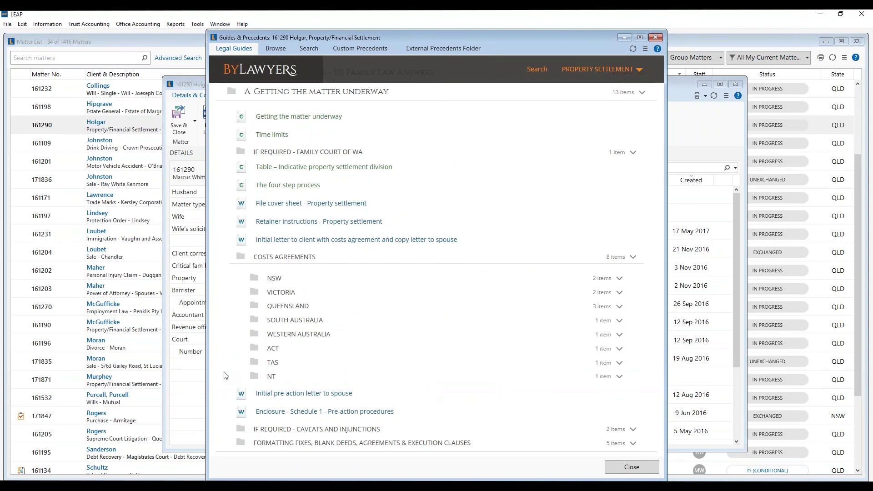
Step: Expand the Settling it early section and review its commentary and consent order precedents
scroll(224, 375, "down", 3)
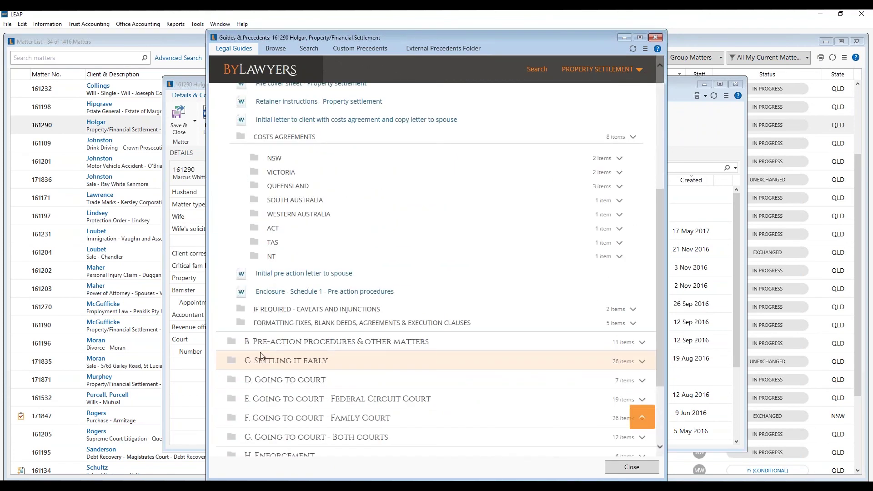
left_click(275, 361)
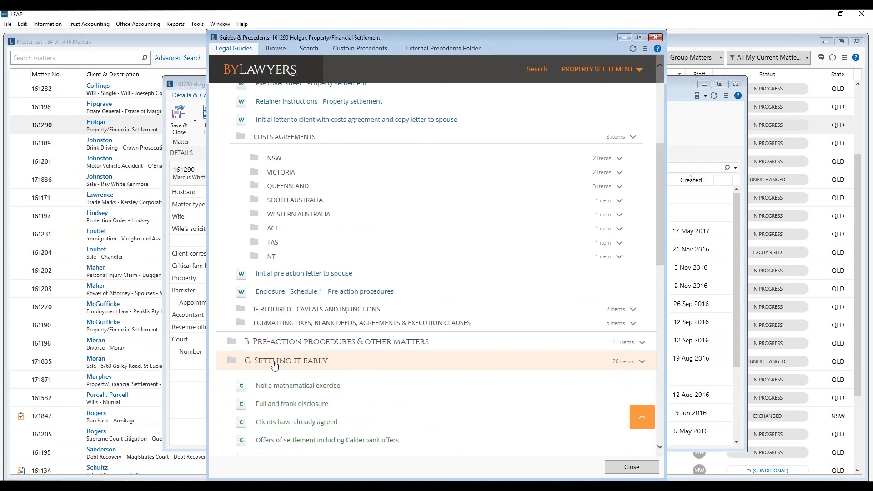
scroll(260, 362, "down", 3)
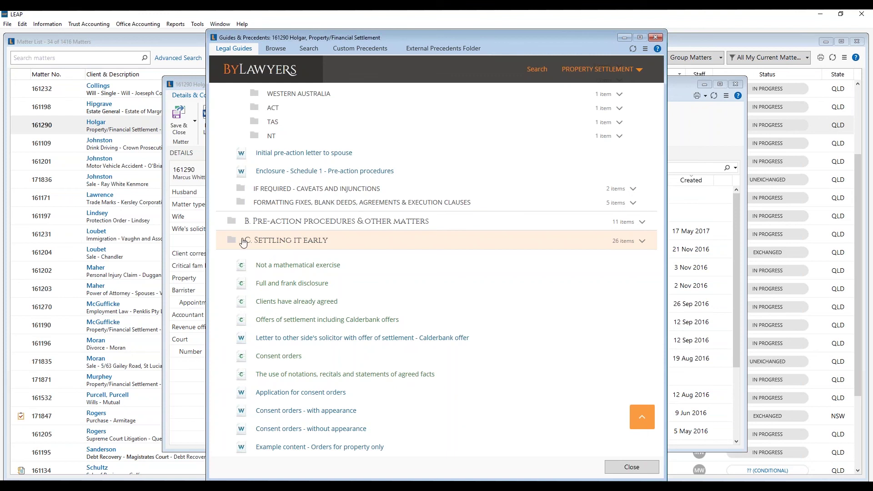
scroll(281, 371, "down", 3)
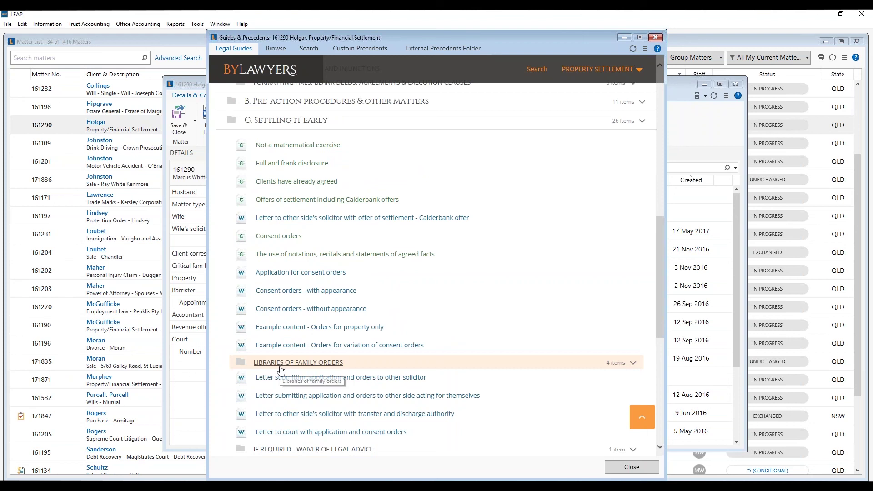
Step: Expand the "Libraries of family orders" folder, and look through its order categories and the rest of the property settlement guide
left_click(280, 368)
scroll(273, 337, "down", 3)
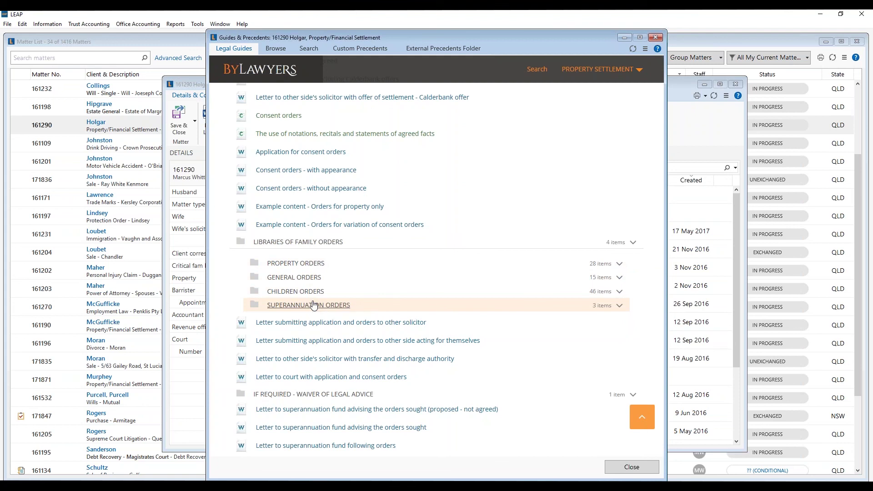
scroll(314, 318, "down", 3)
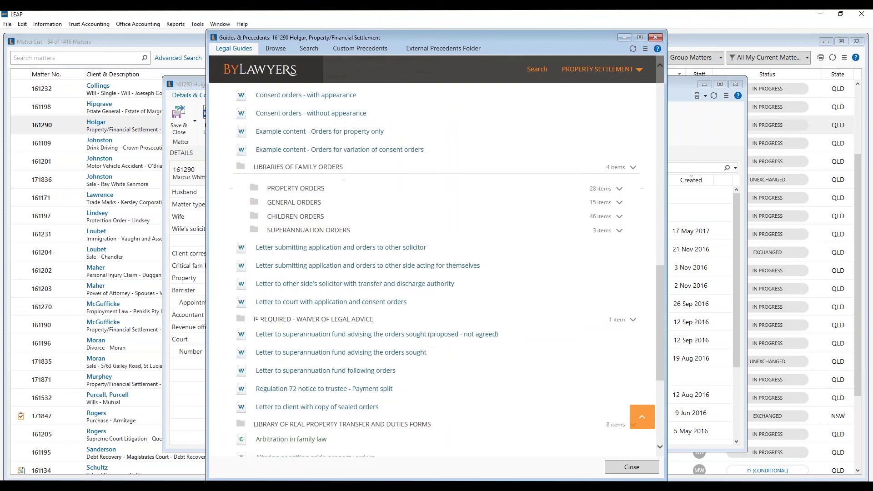
scroll(299, 289, "down", 8)
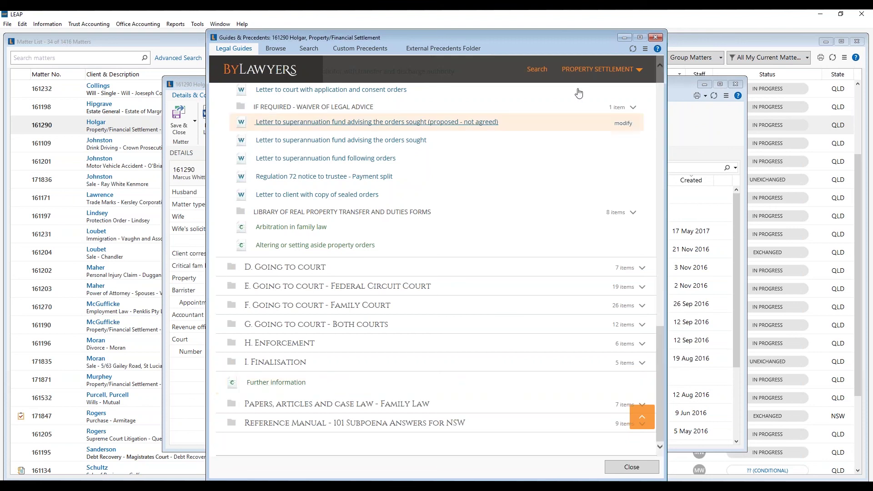
Step: Browse more federal guides and open the Companies, Trusts and Partnerships guide through its Corporation General category
mouse_move(636, 71)
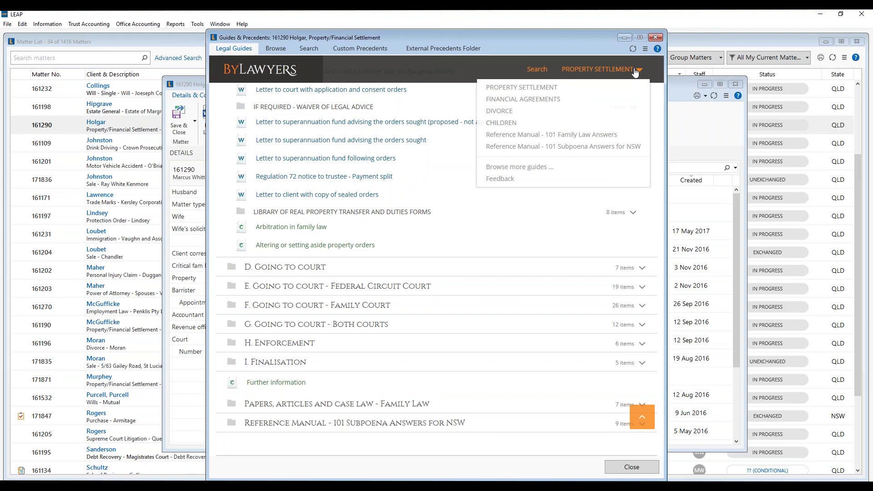
left_click(533, 171)
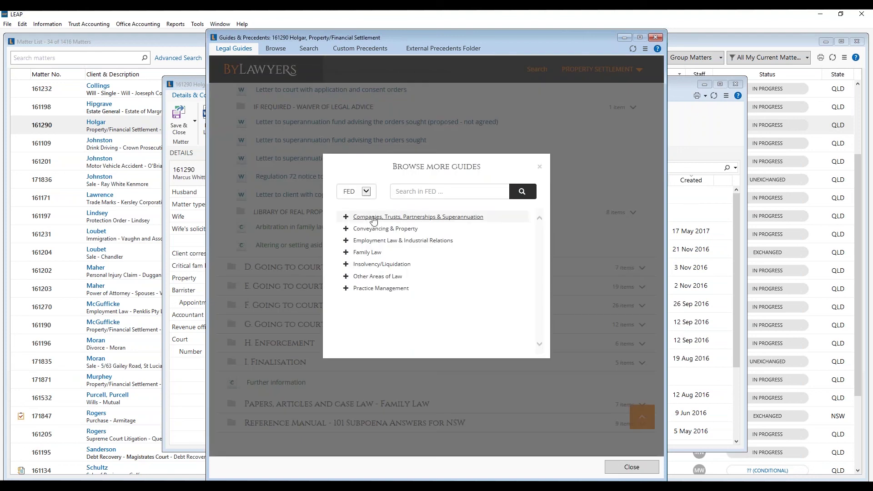
left_click(374, 218)
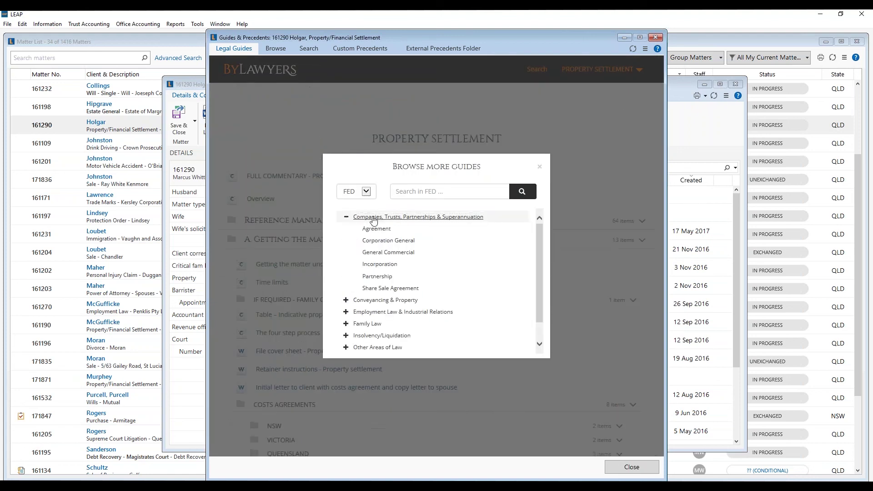
left_click(383, 242)
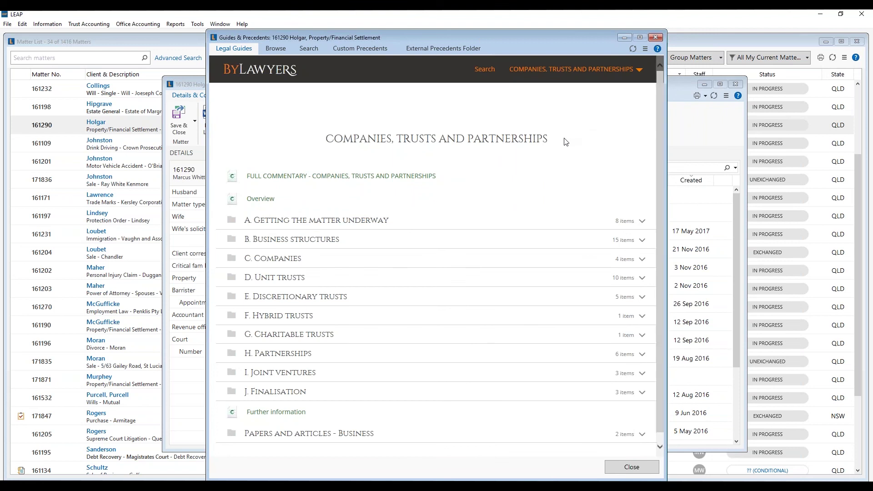
Step: From Getting the matter underway, view the "Business structures - Comparative table" commentary through its capital gains tax and asset protection tables, and return to LEAP
left_click(331, 227)
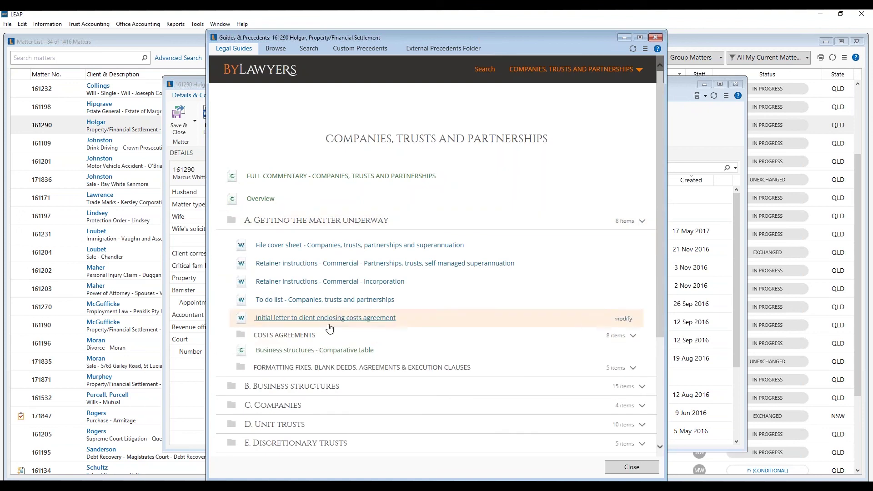
left_click(319, 353)
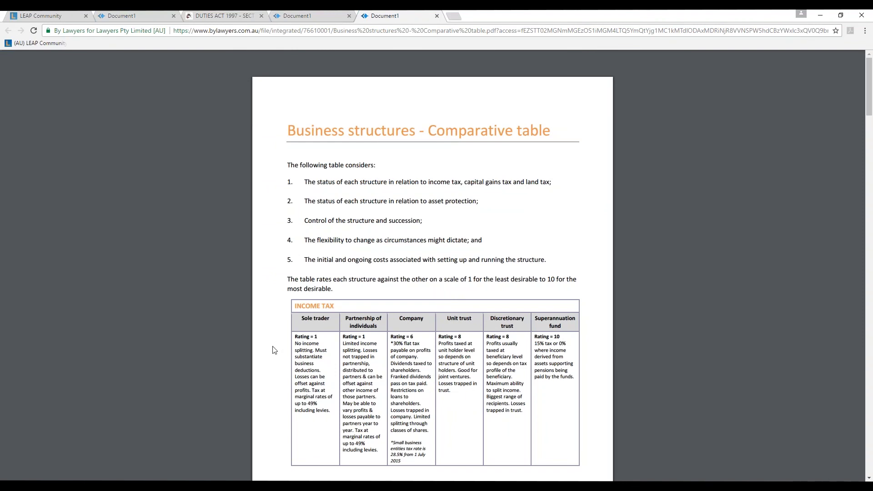
scroll(274, 348, "down", 2)
scroll(275, 350, "down", 6)
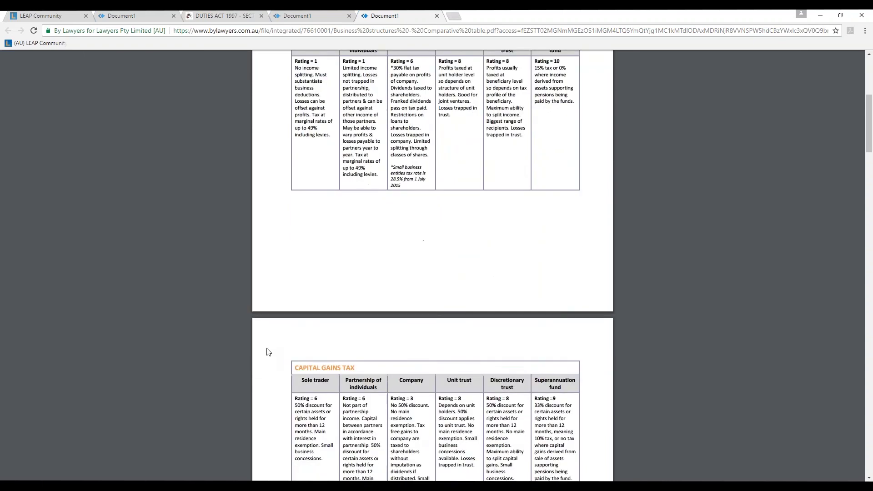
scroll(286, 273, "down", 1)
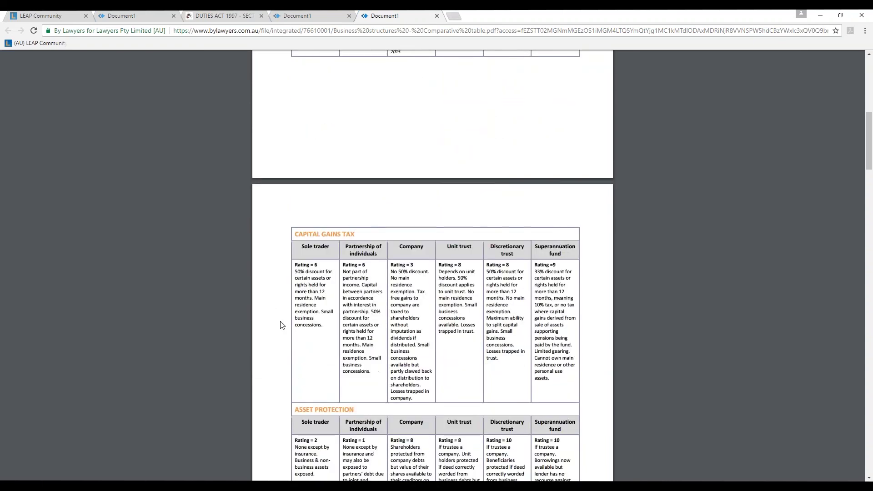
scroll(272, 399, "down", 1)
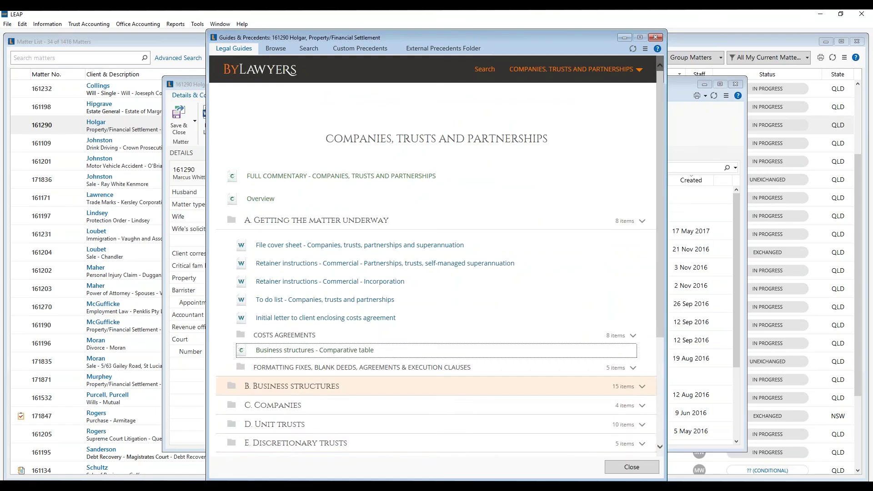
Step: Expand the Business structures and Companies sections and look over their commentary and precedent folders
left_click(275, 386)
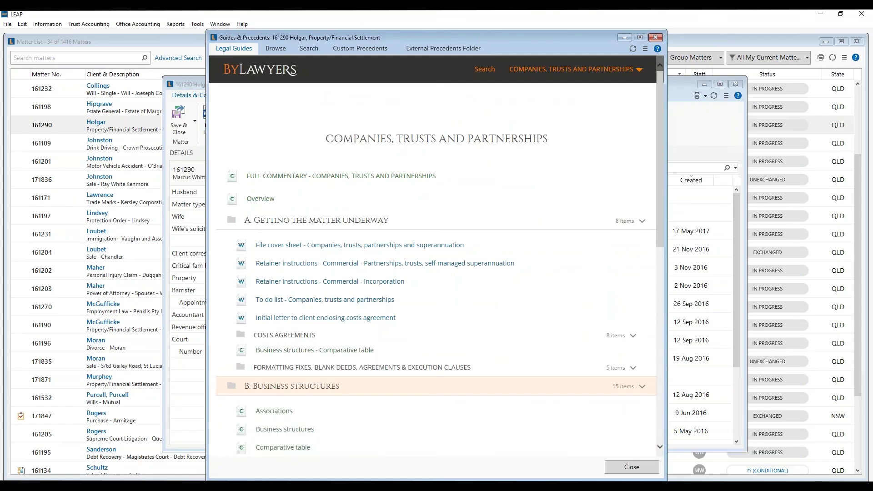
scroll(216, 352, "down", 5)
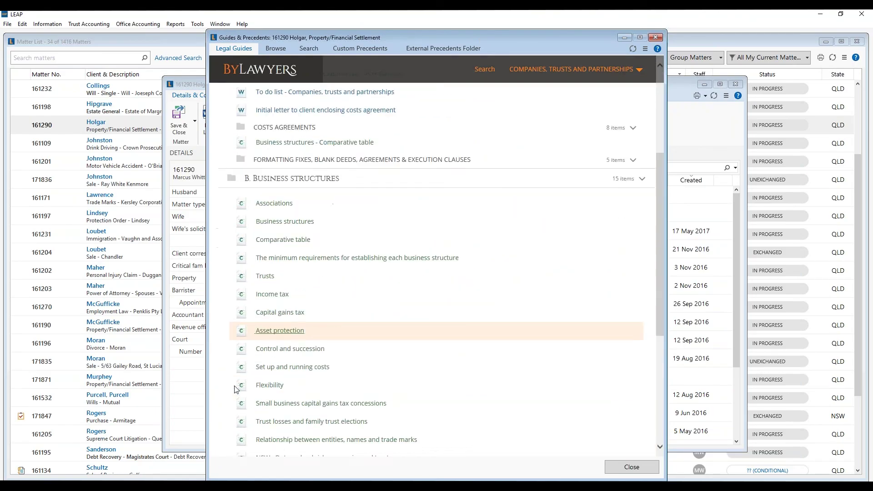
left_click(246, 419)
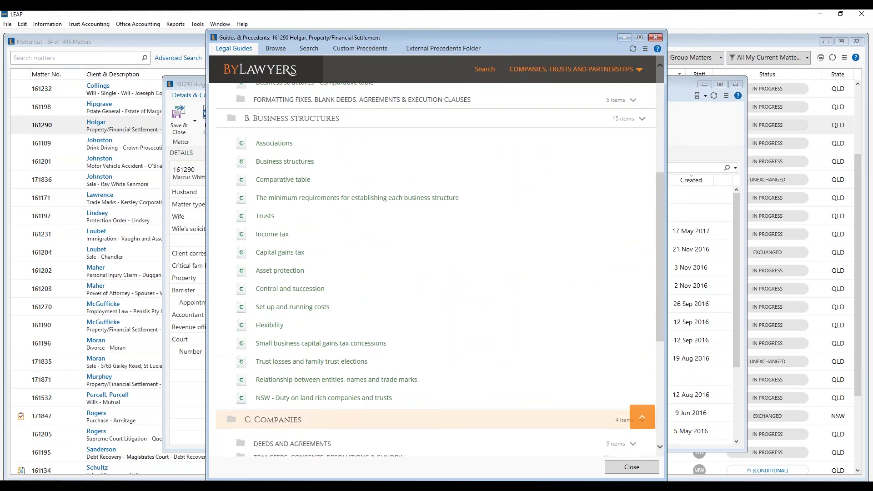
scroll(250, 414, "down", 2)
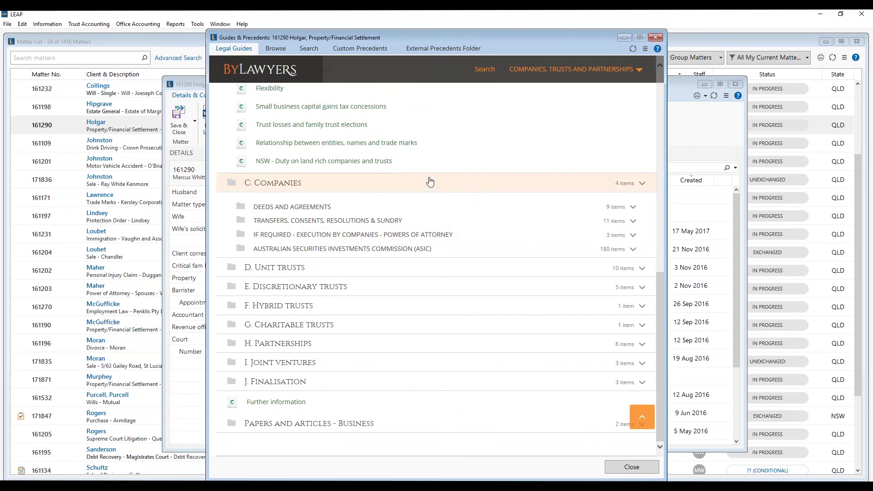
Step: Browse more federal guides and open the Practice Management guide through its Administration category
left_click(631, 71)
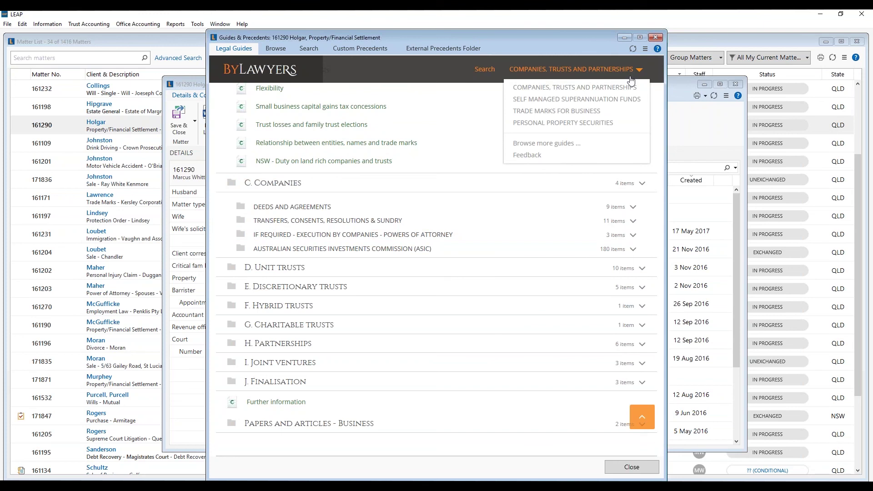
left_click(544, 143)
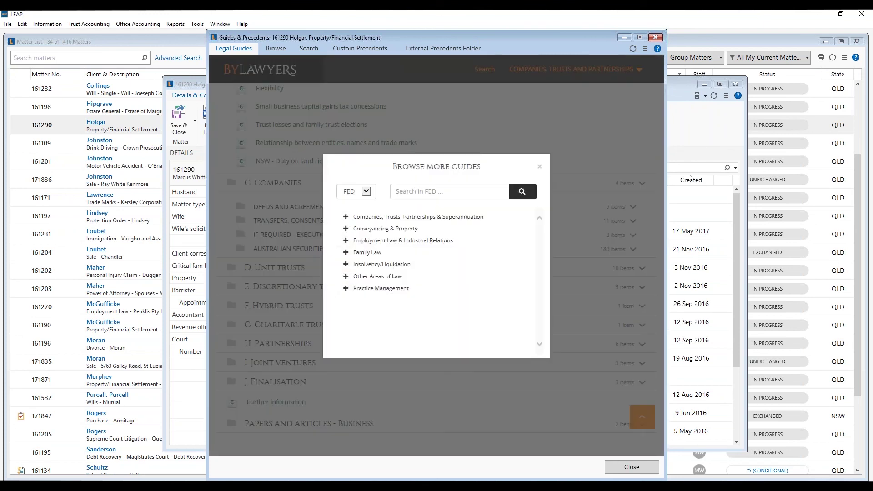
left_click(376, 291)
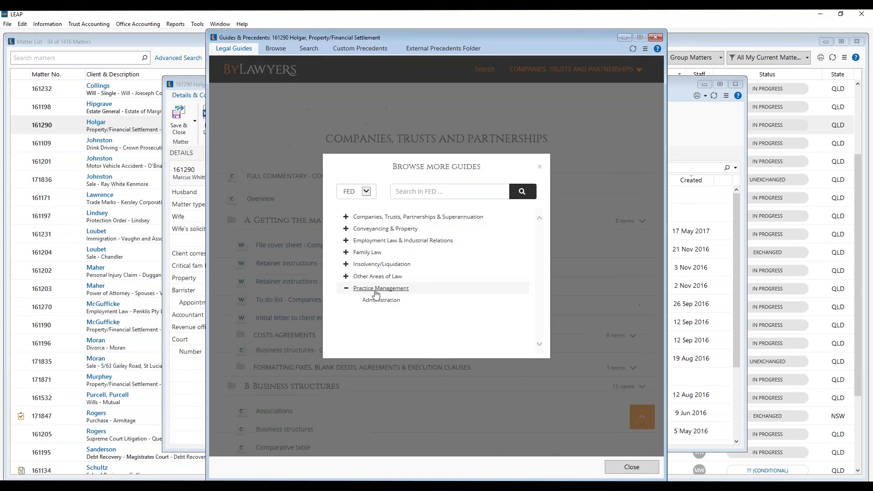
left_click(375, 301)
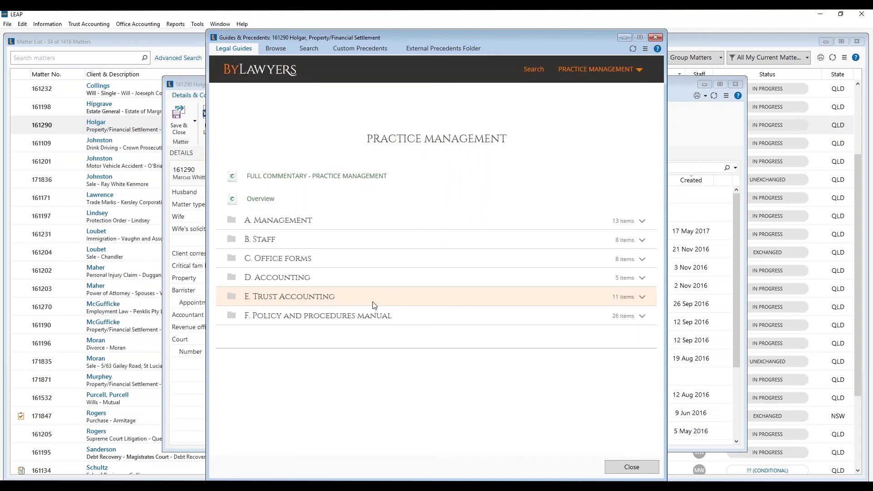
Step: Search within the Practice Management guide for "new employee"
left_click(530, 73)
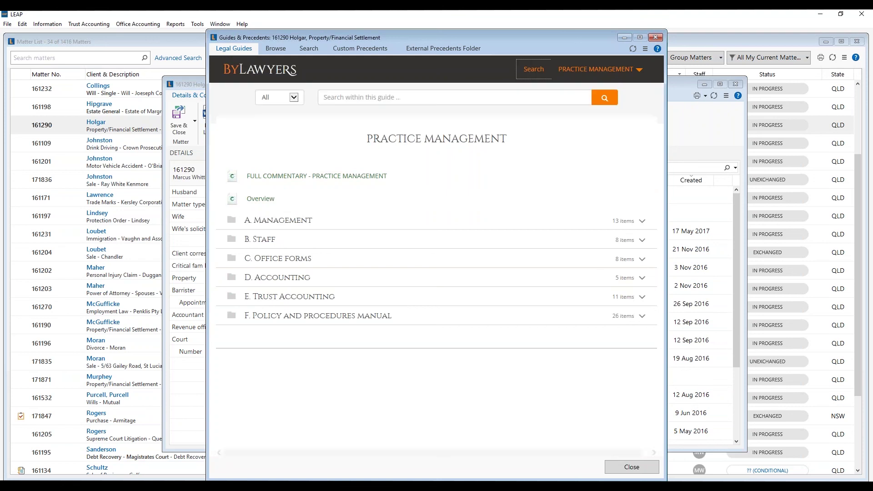
left_click(381, 98)
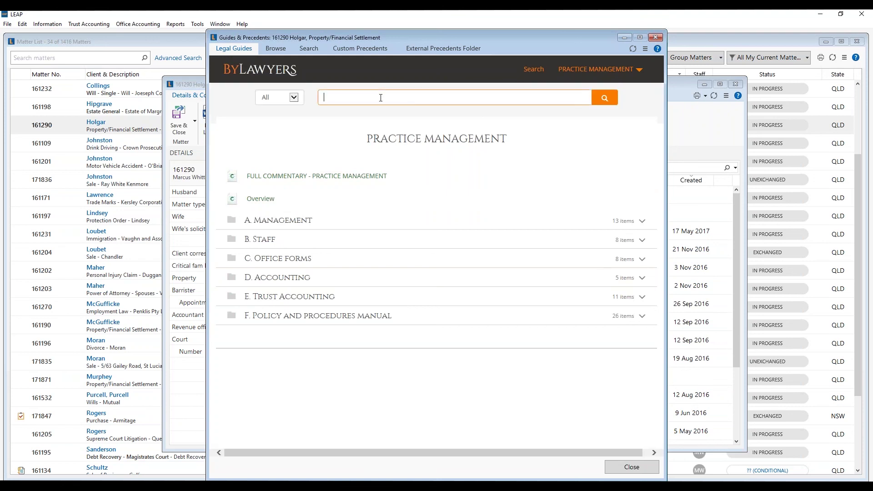
type("new")
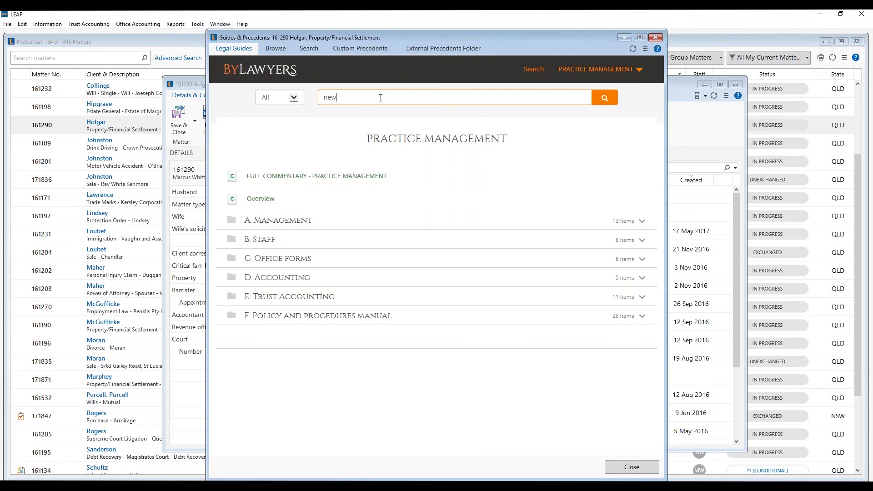
type(" employee")
key("Return")
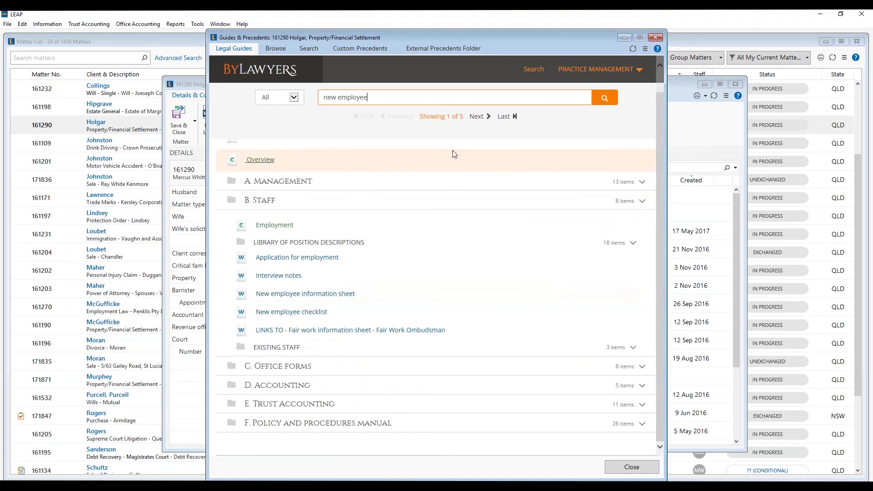
Step: Step through the "new employee" search matches in the guide up to the fourth one
left_click(484, 118)
left_click(484, 117)
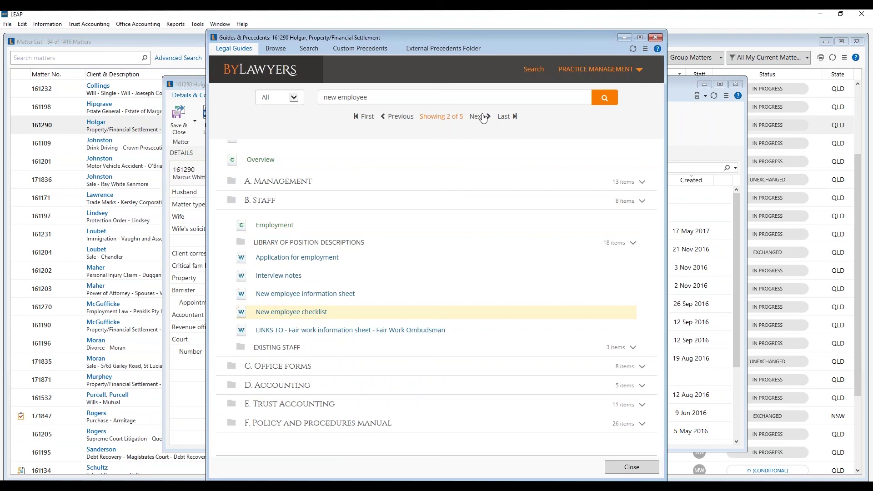
left_click(482, 117)
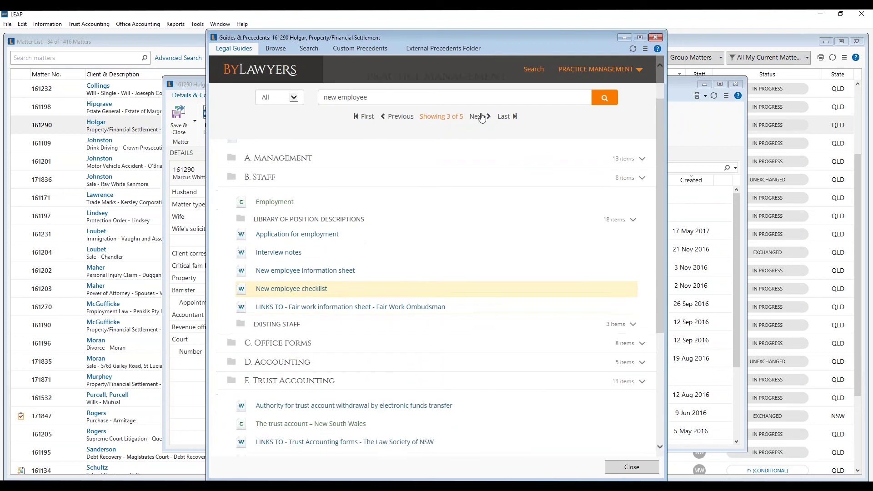
left_click(482, 118)
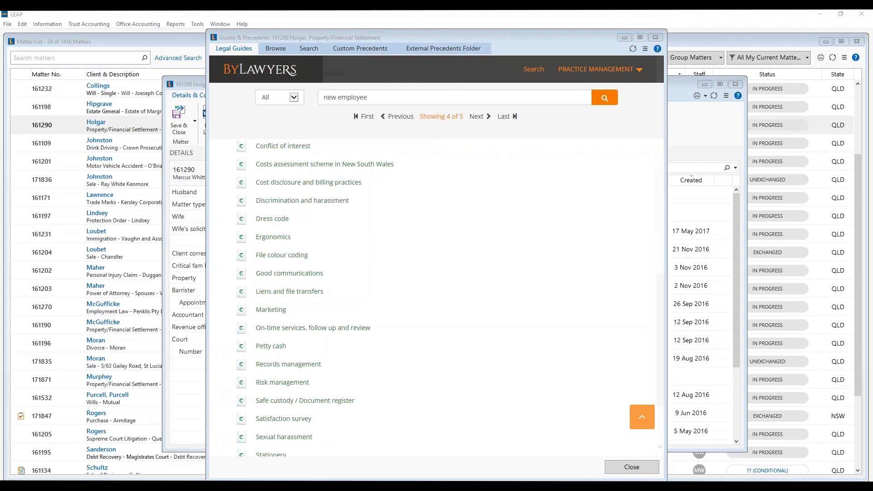
Step: Show the guide choices available from the Practice Management guide
left_click(619, 75)
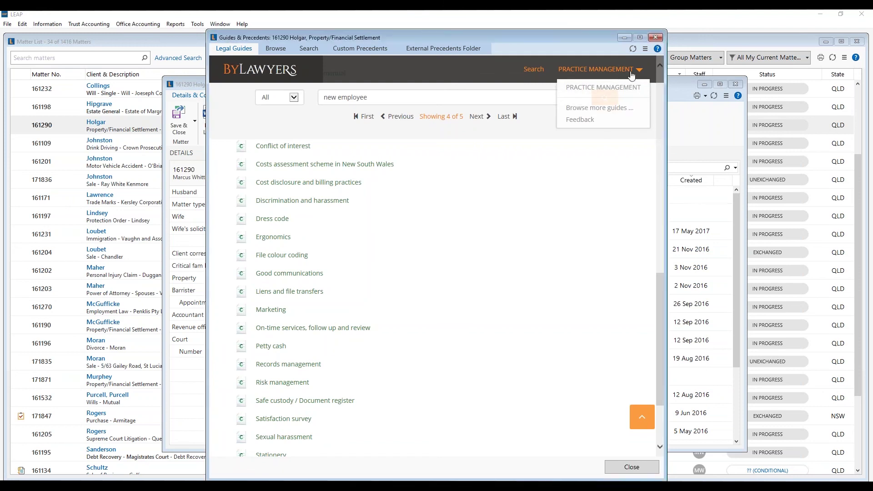